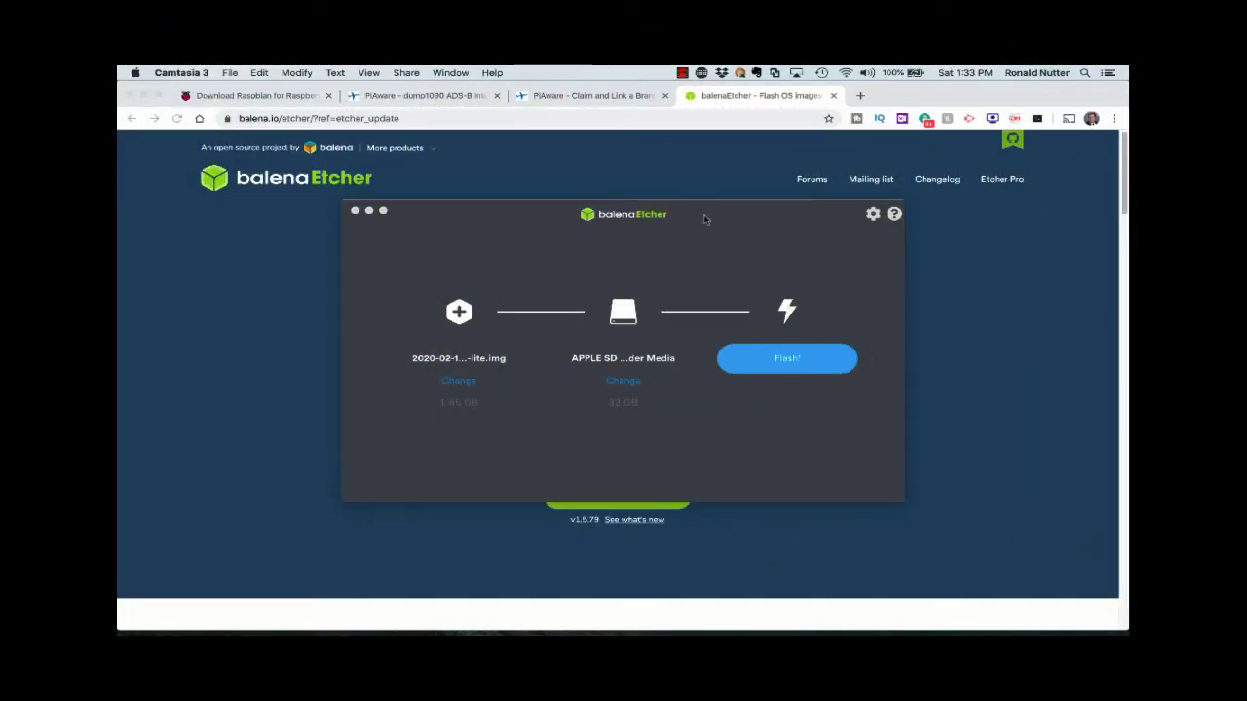
# - Find the Raspbian Buster Lite ZIP download on the Raspberry Pi Raspbian downloads page
pyautogui.click(272, 98)
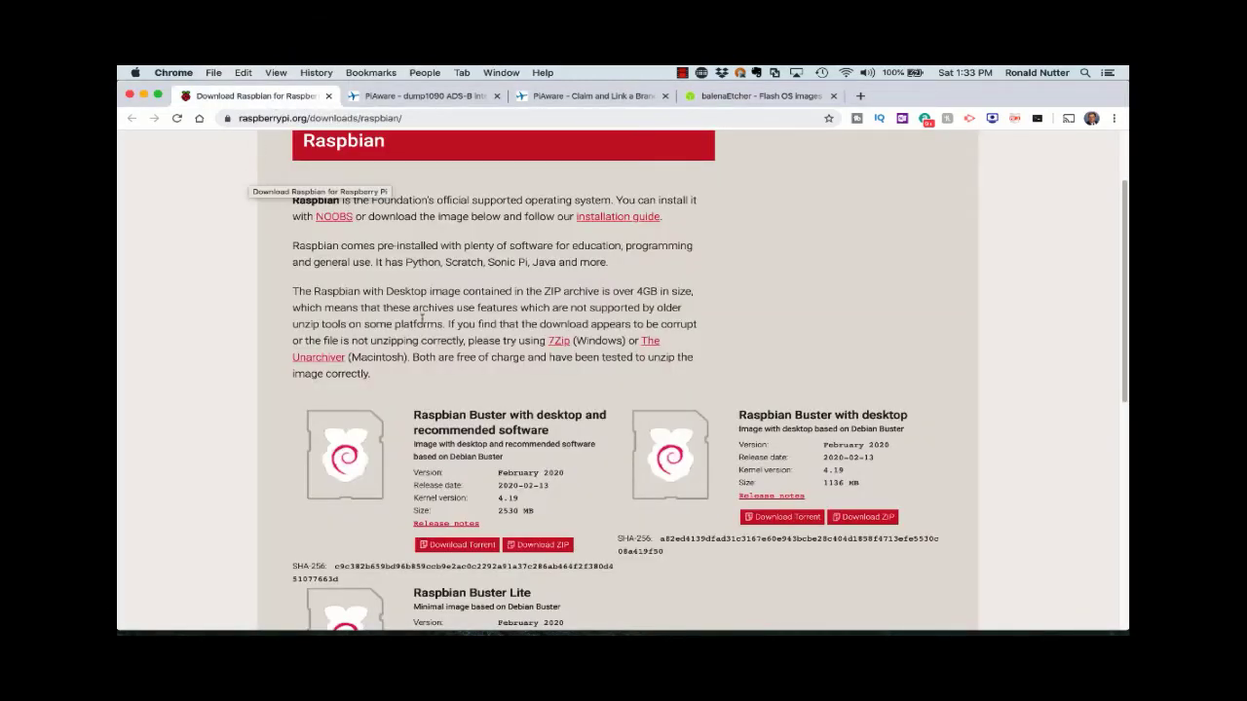
pyautogui.scroll(-3, 420, 317)
pyautogui.scroll(-2, 422, 320)
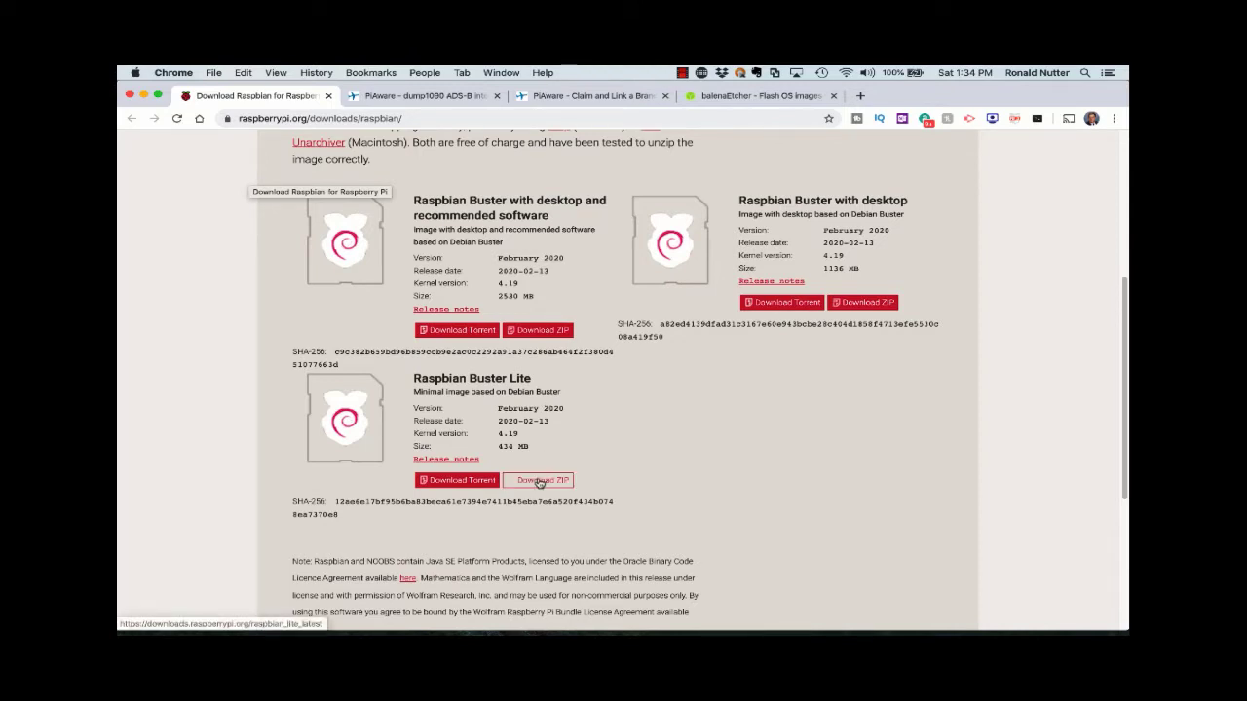
# - Switch to balenaEtcher and choose the 2020-02-13 Raspbian Buster Lite zip as image and the 32 GB APPLE SD Card Reader Media as target drive
pyautogui.moveTo(634, 614)
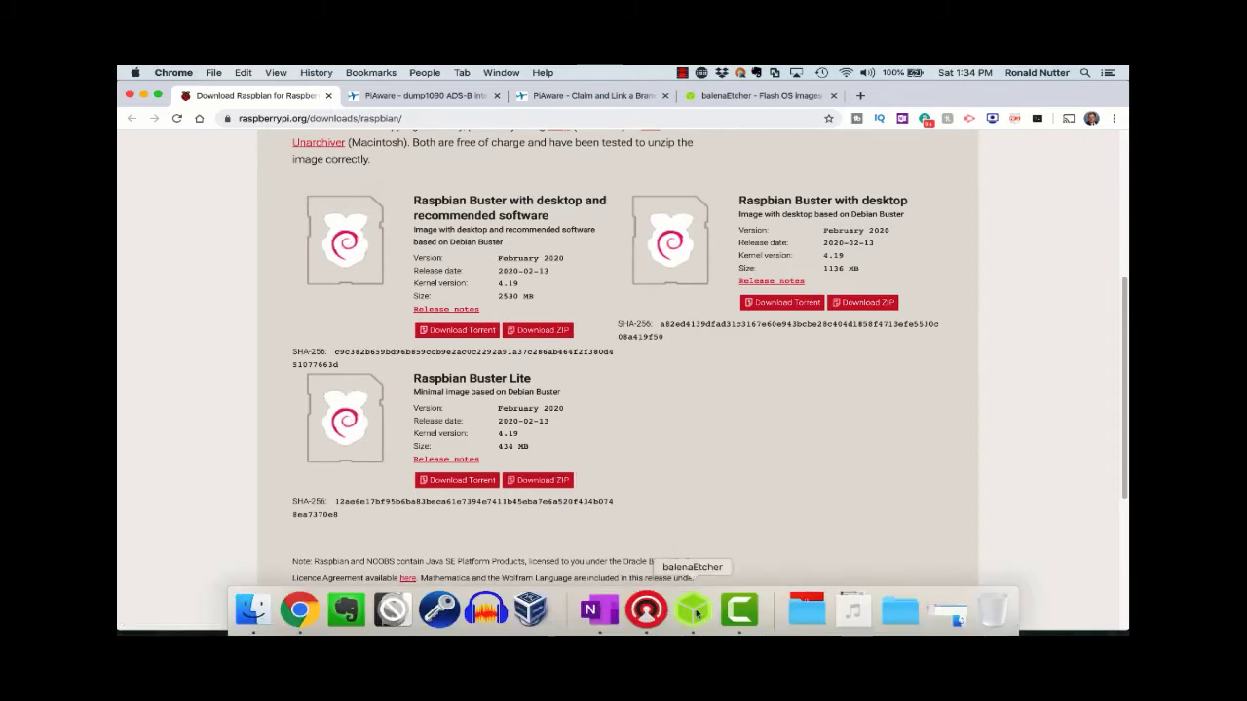
pyautogui.click(697, 614)
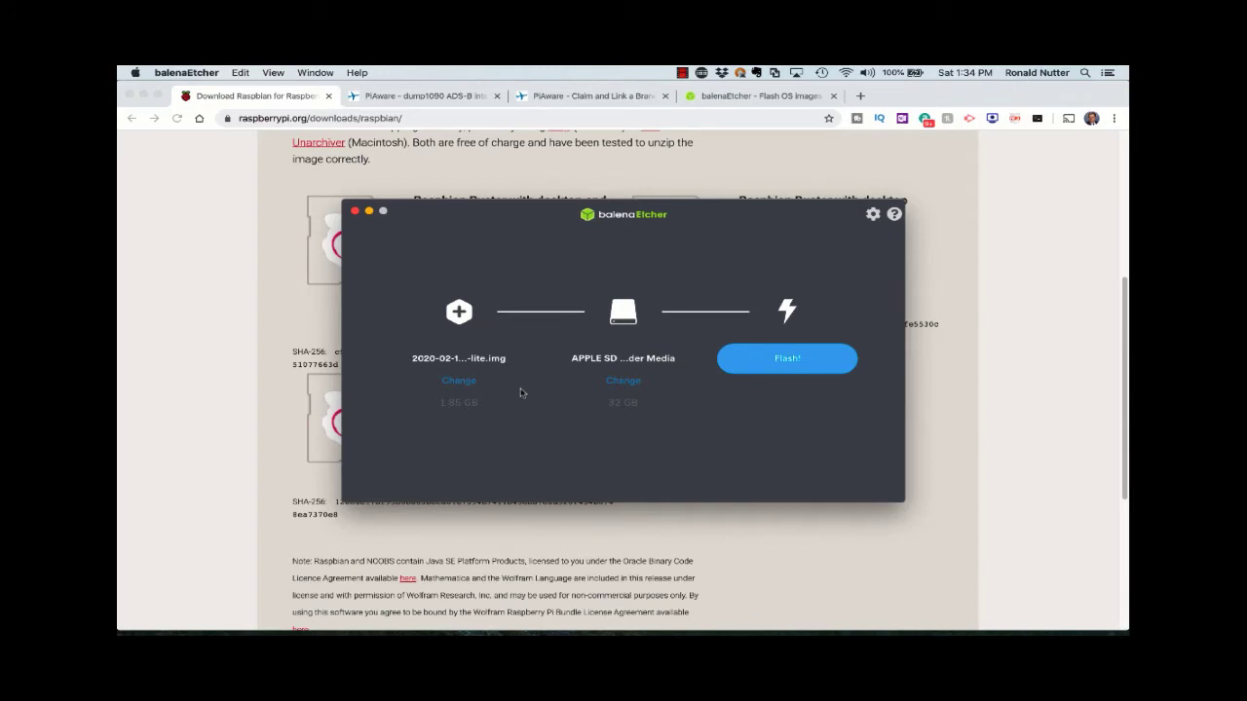
pyautogui.click(459, 381)
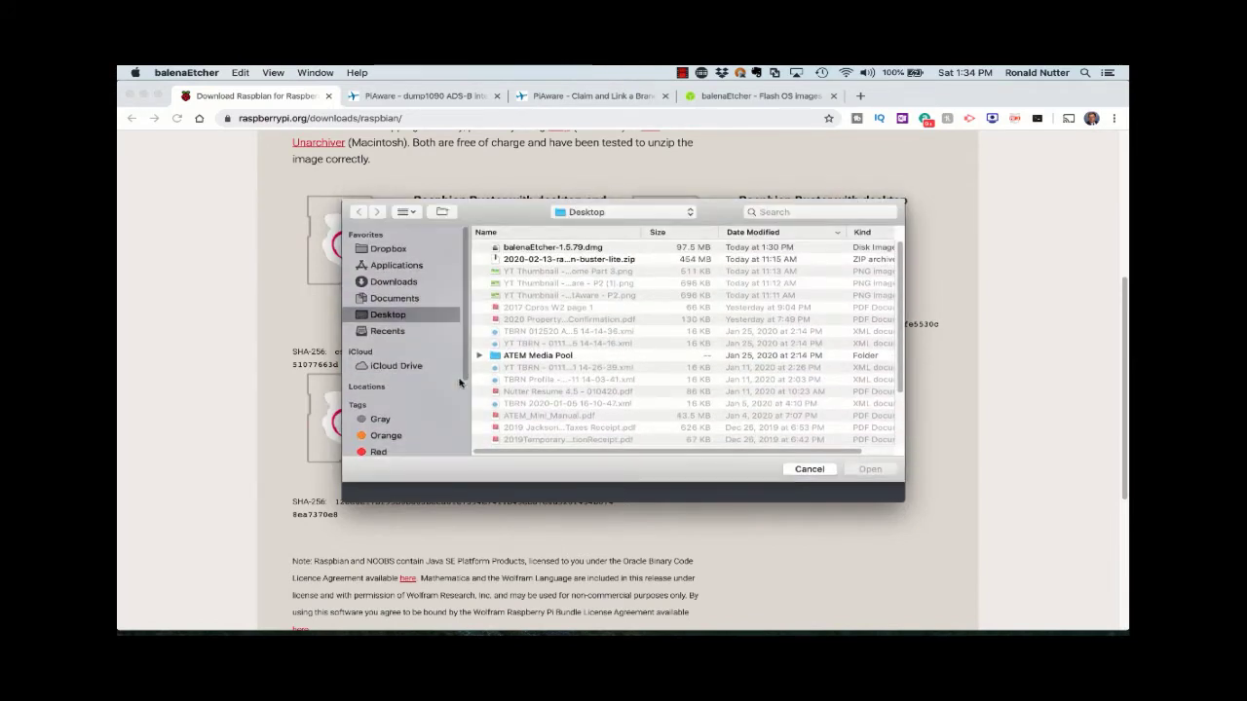
pyautogui.doubleClick(588, 260)
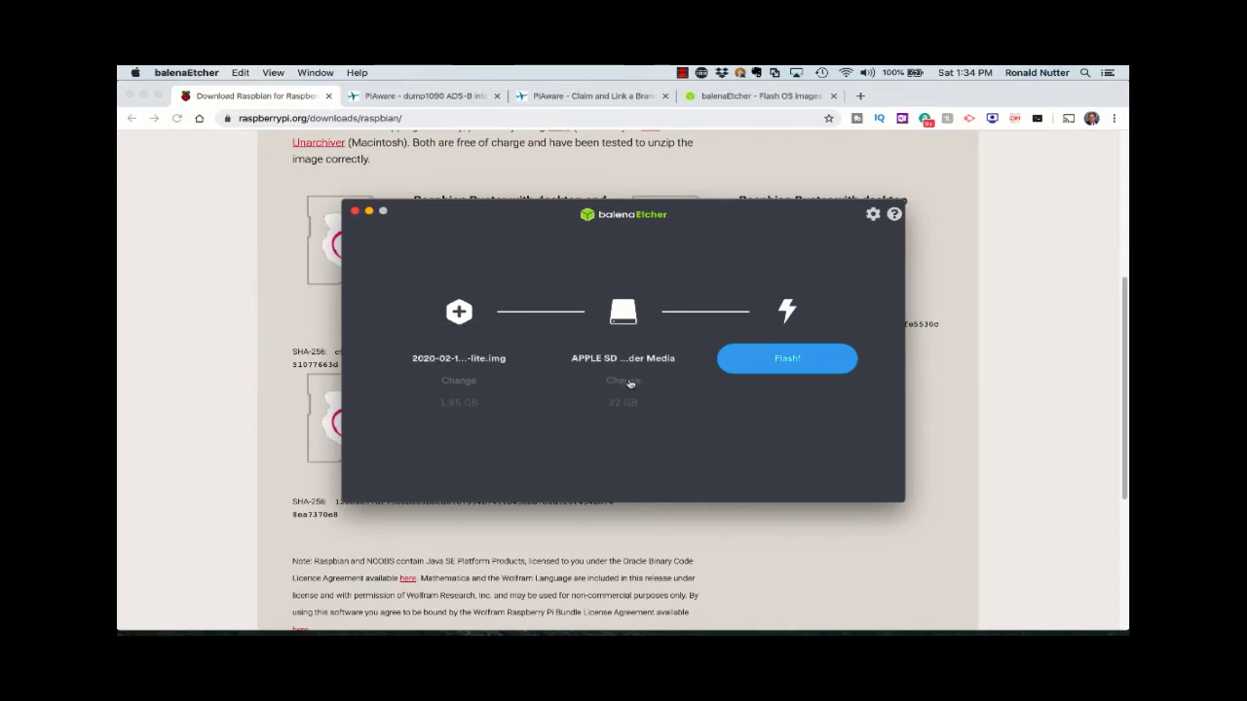
pyautogui.click(630, 384)
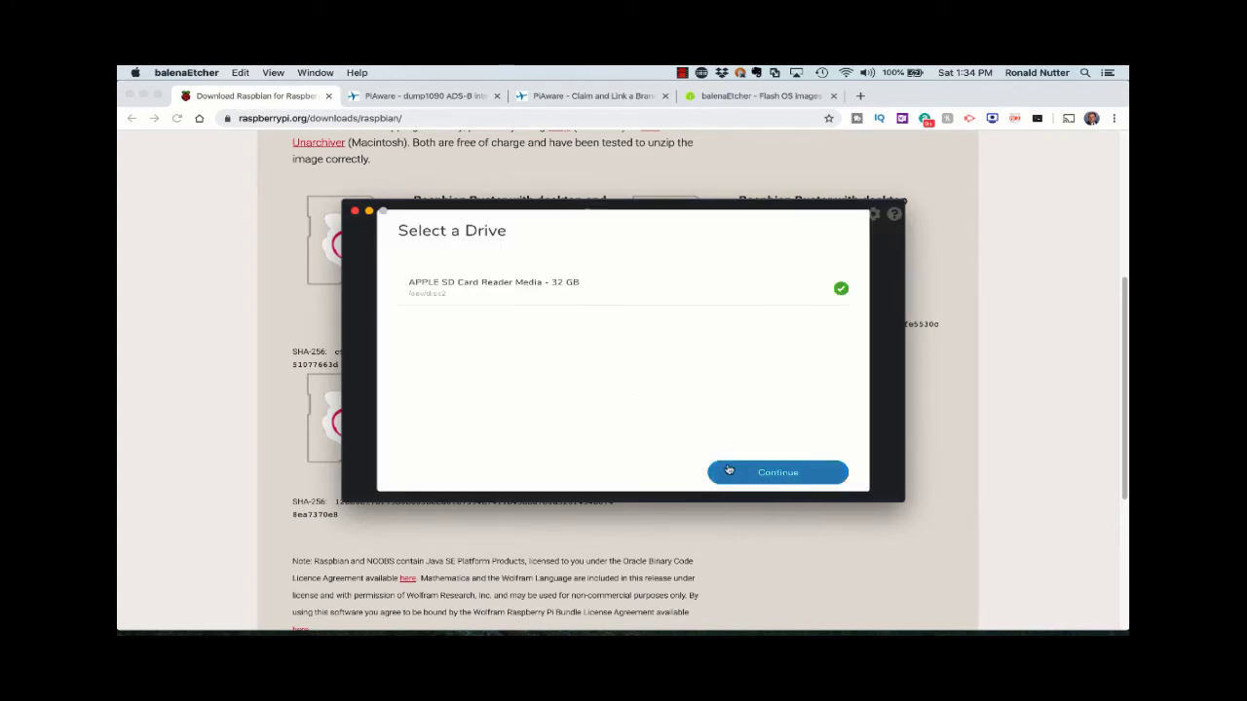
pyautogui.click(773, 472)
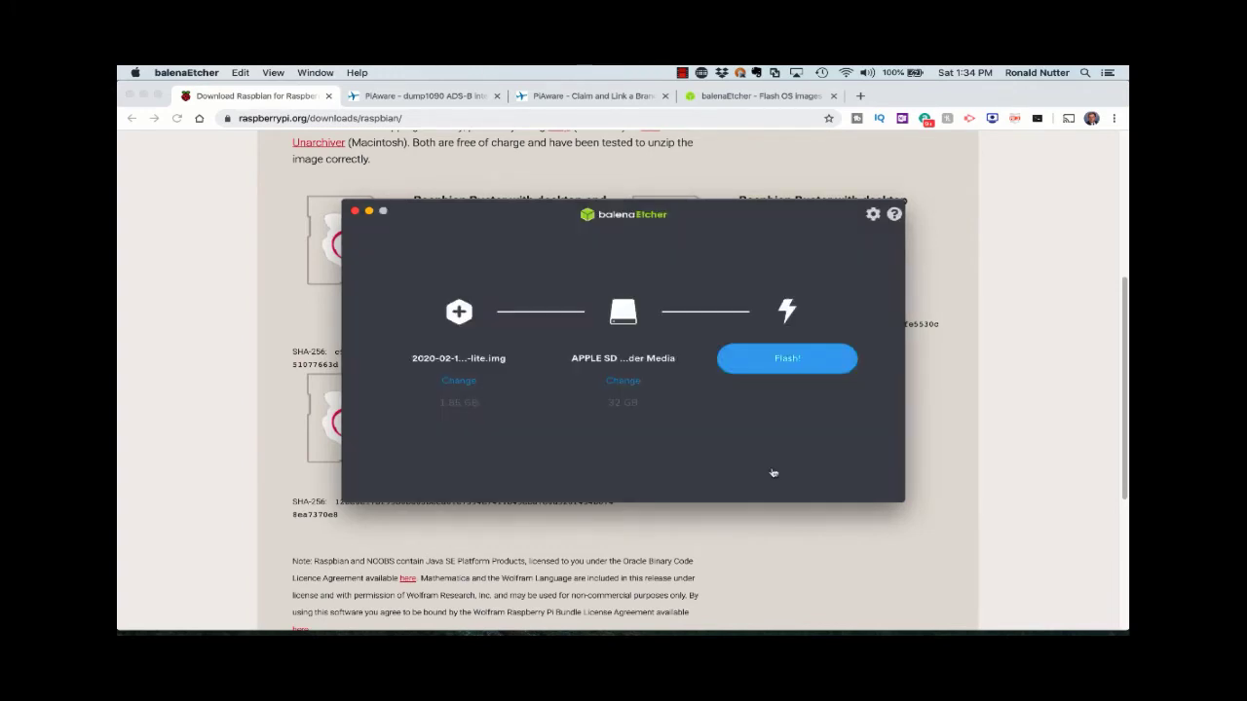
# - Flash the selected image to the SD card, entering the account password to authorise the changes
pyautogui.click(786, 359)
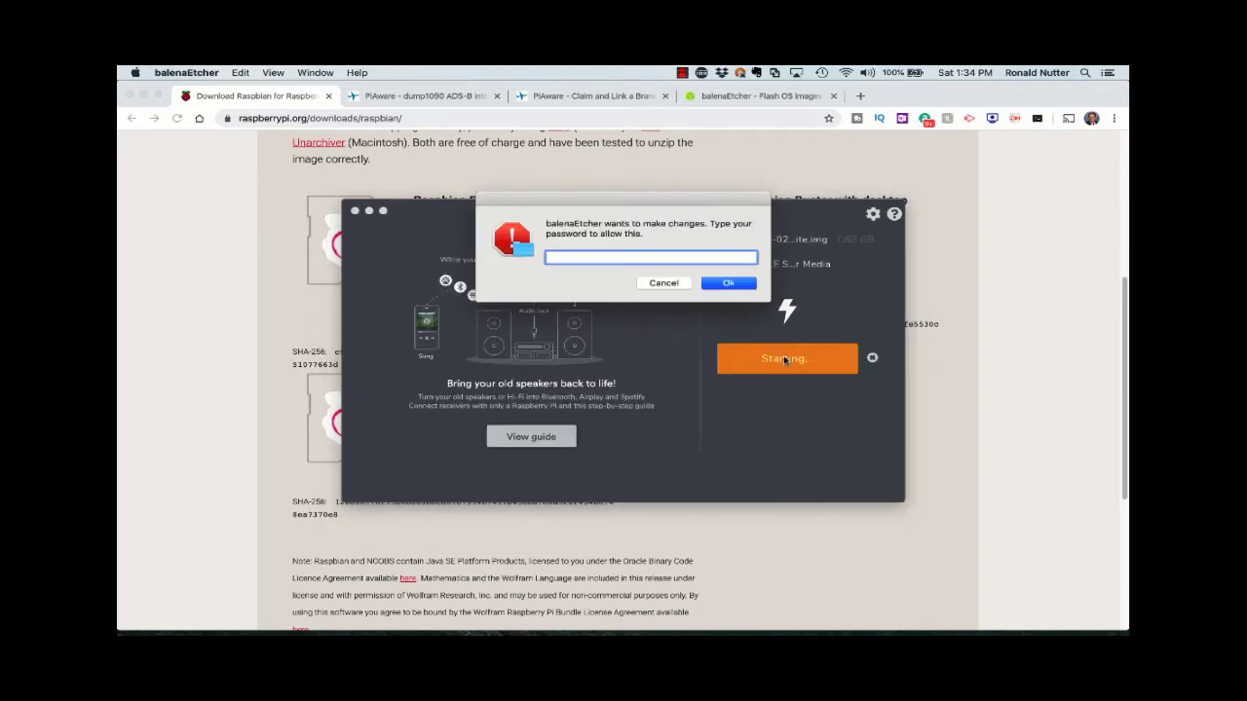
pyautogui.write('•••••••')
pyautogui.press('Return')
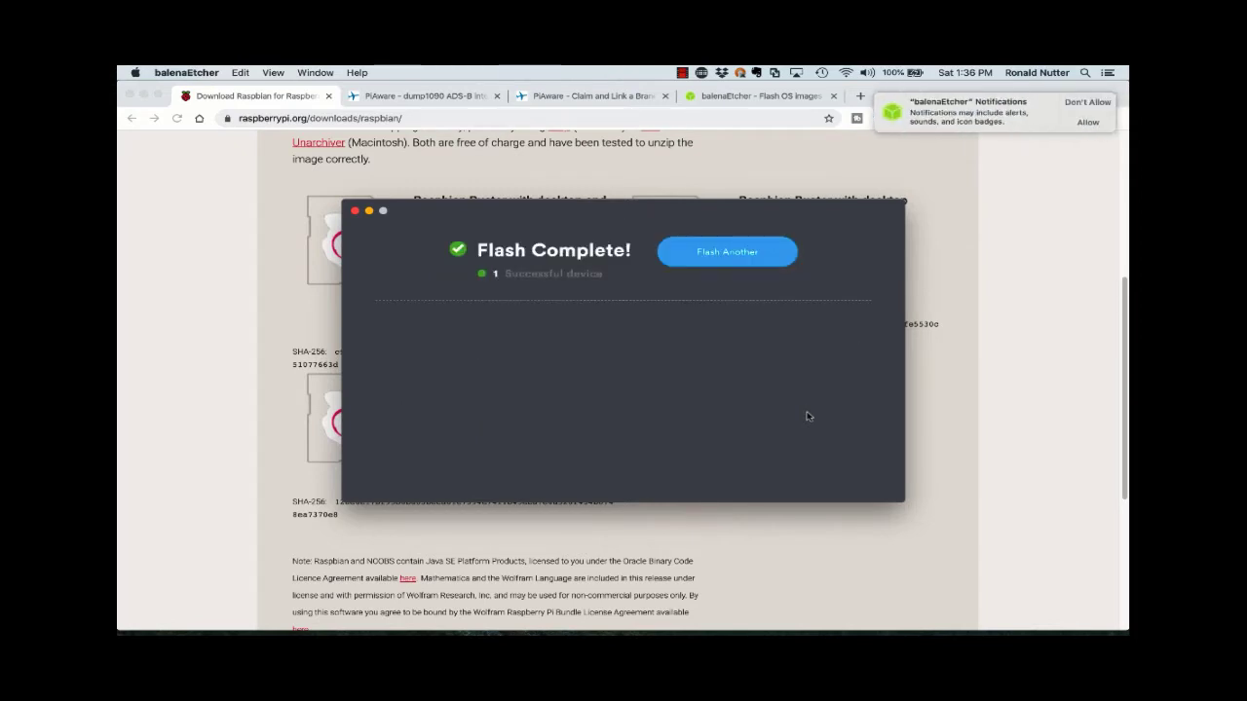
# - Allow balenaEtcher notifications and quit the flashing program
pyautogui.click(1090, 121)
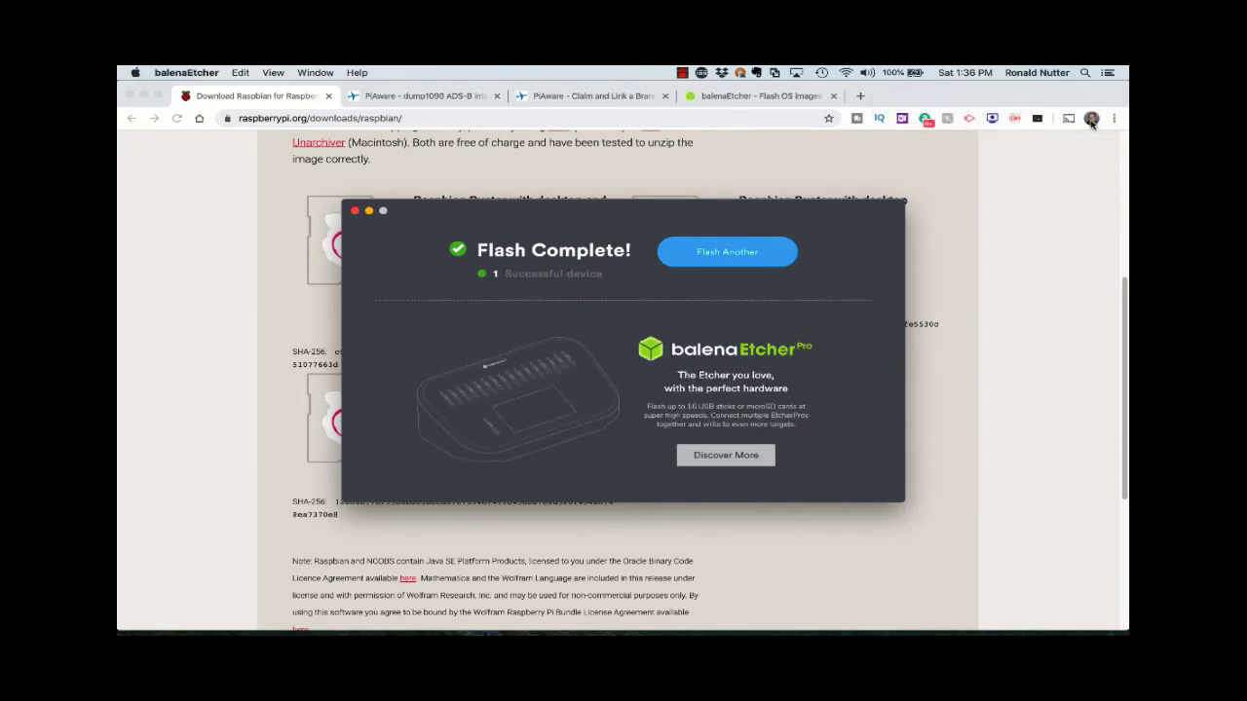
pyautogui.click(198, 75)
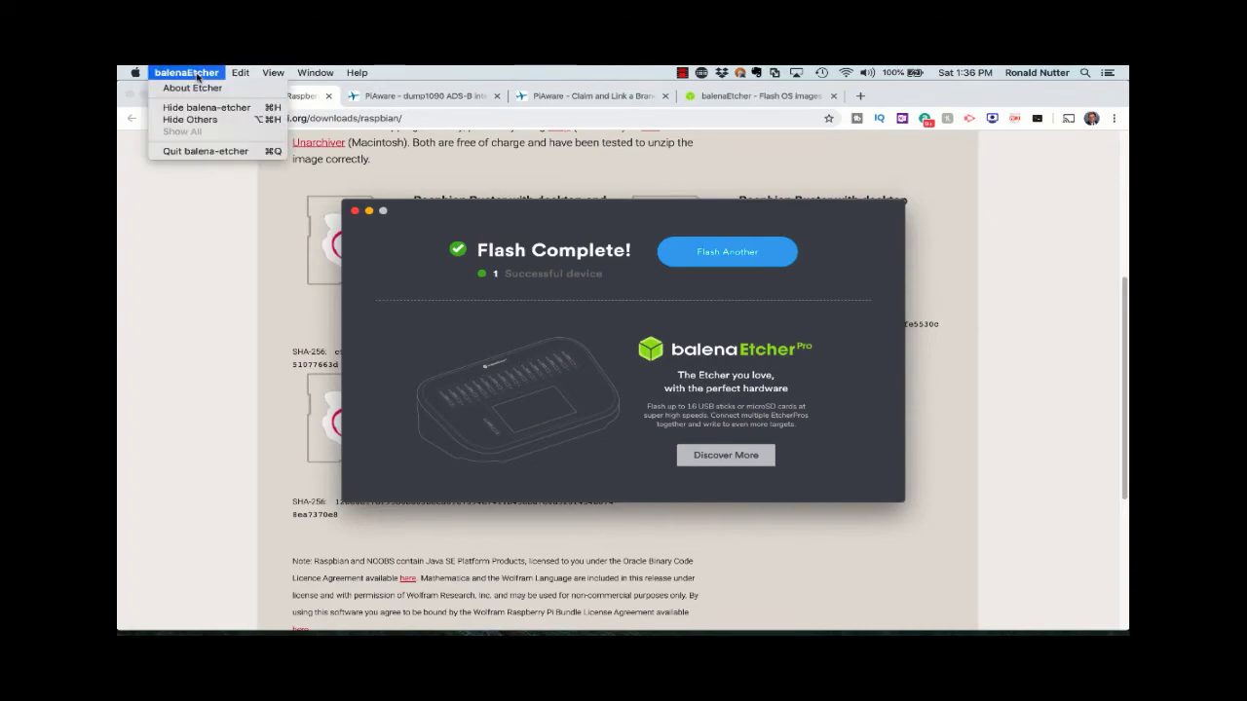
pyautogui.click(210, 153)
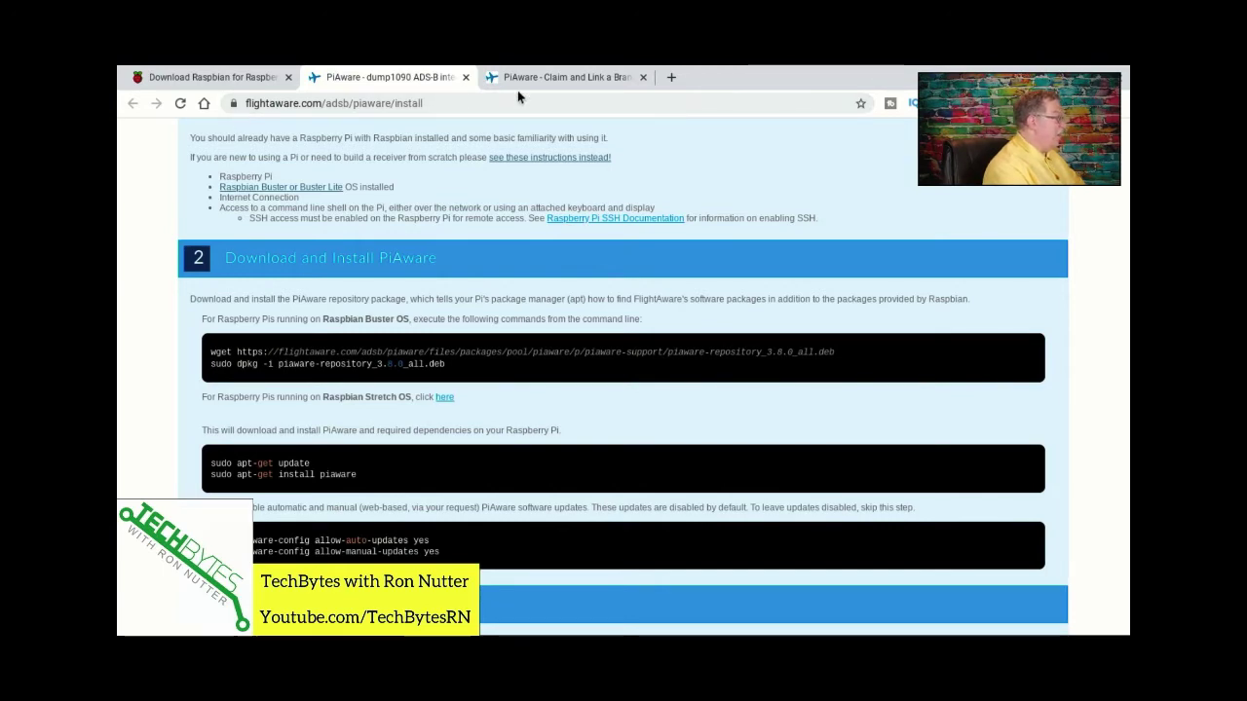
# - Copy the wget command for piaware-repository_3.8.0_all.deb from the PiAware install page and run it in the Raspberry Pi terminal
pyautogui.hotkey('alt', 'Tab')
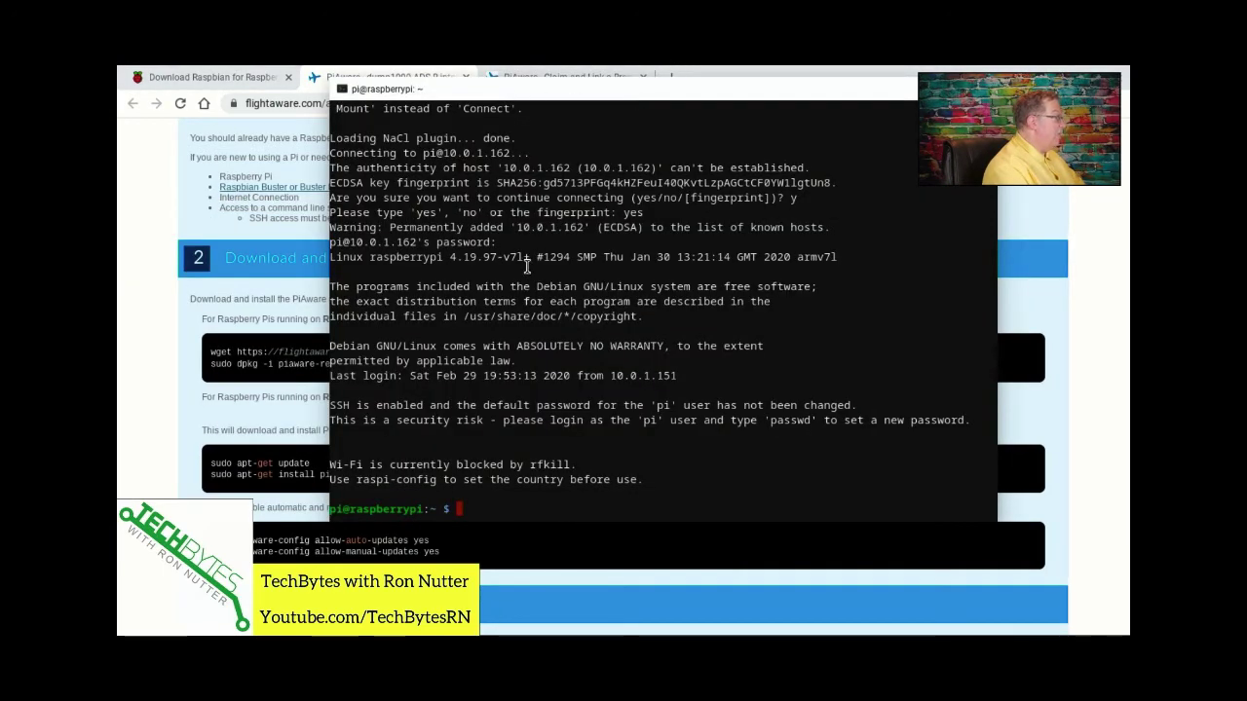
pyautogui.moveTo(635, 92); pyautogui.dragTo(607, 110)
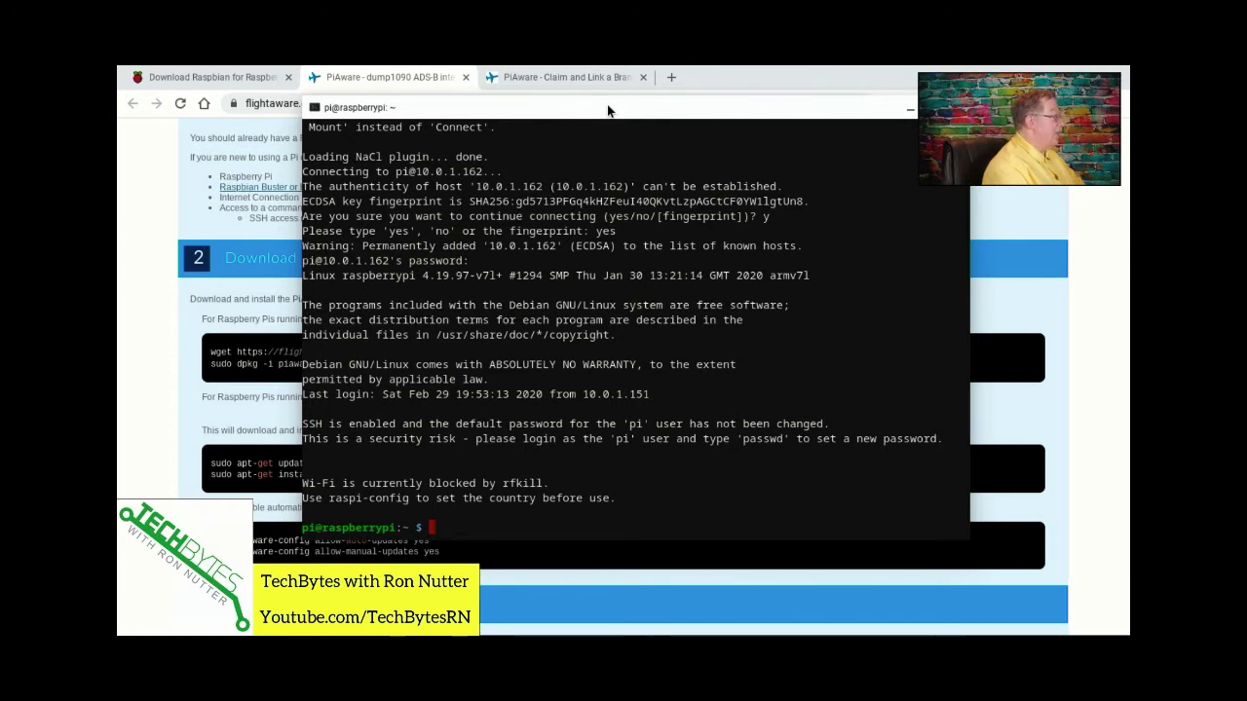
pyautogui.hotkey('alt', 'Tab')
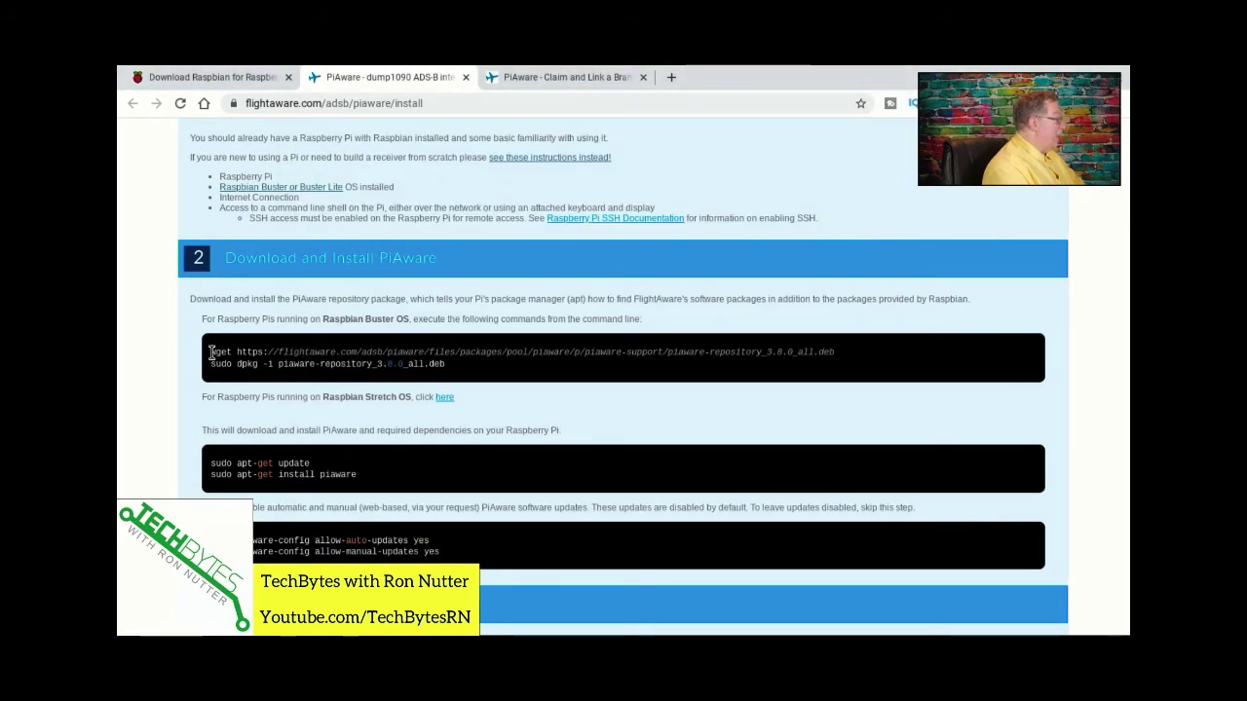
pyautogui.moveTo(211, 353); pyautogui.dragTo(835, 354)
pyautogui.rightClick(818, 356)
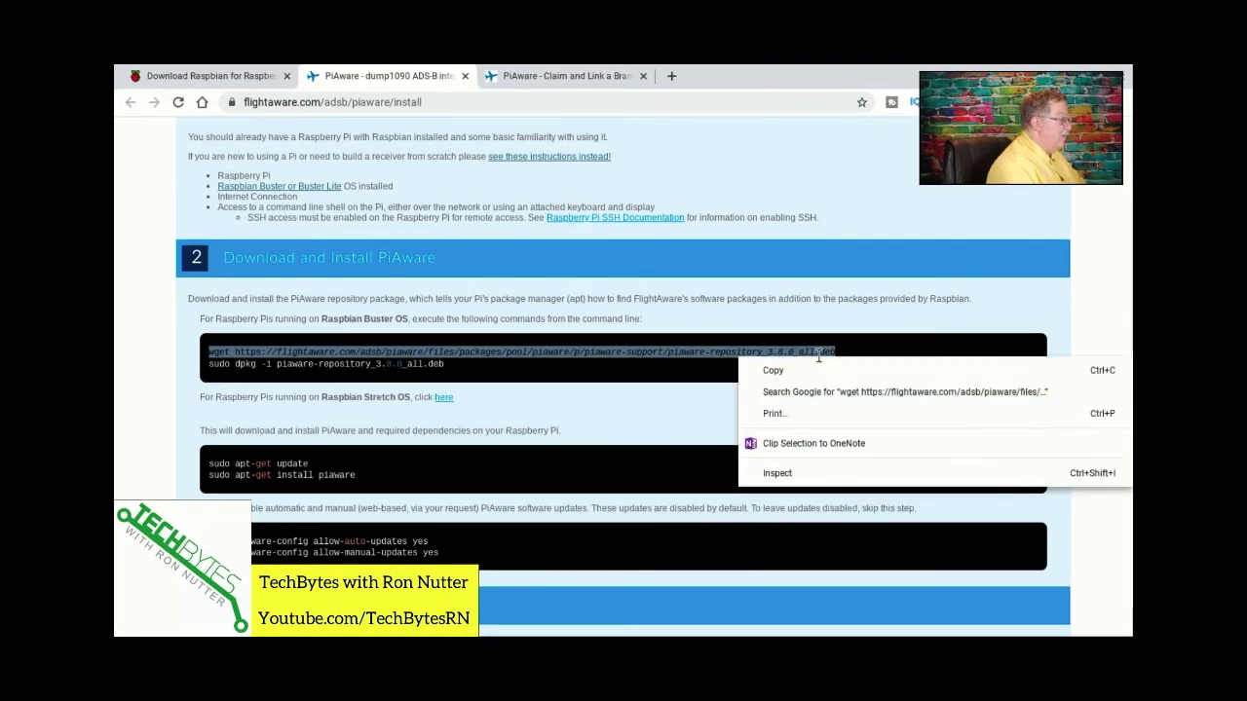
pyautogui.click(799, 369)
pyautogui.moveTo(742, 636)
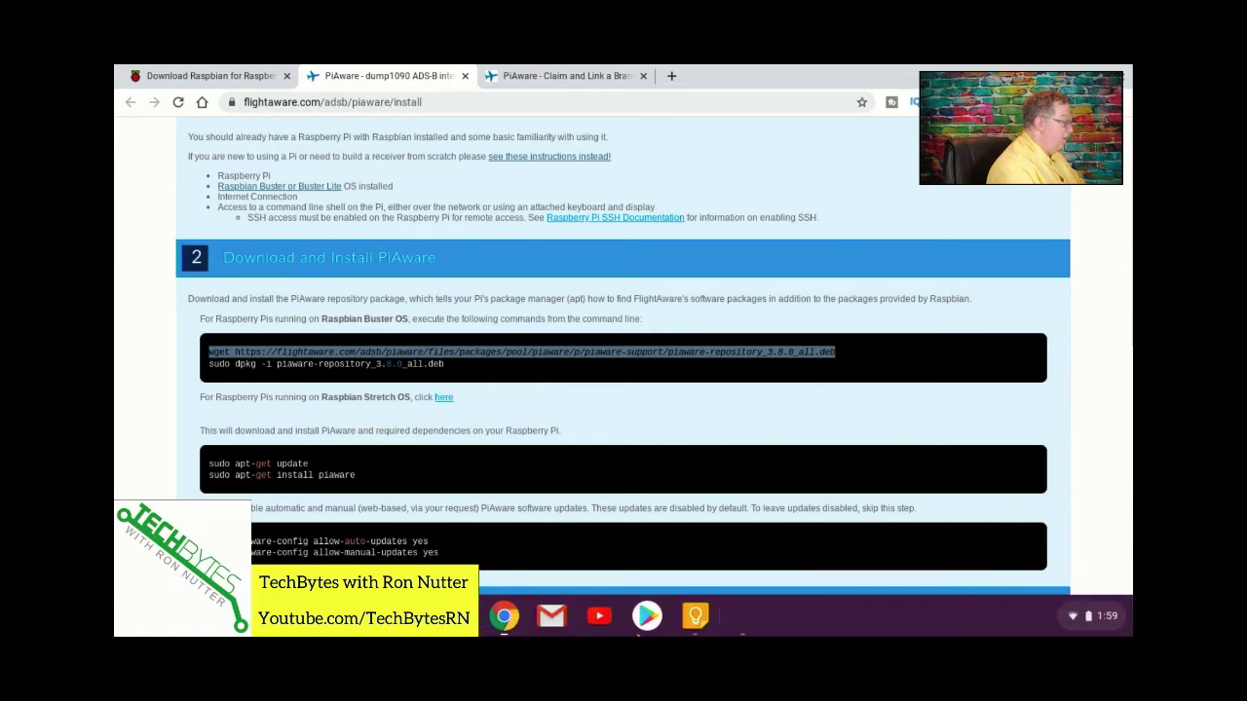
pyautogui.hotkey('alt', 'Tab')
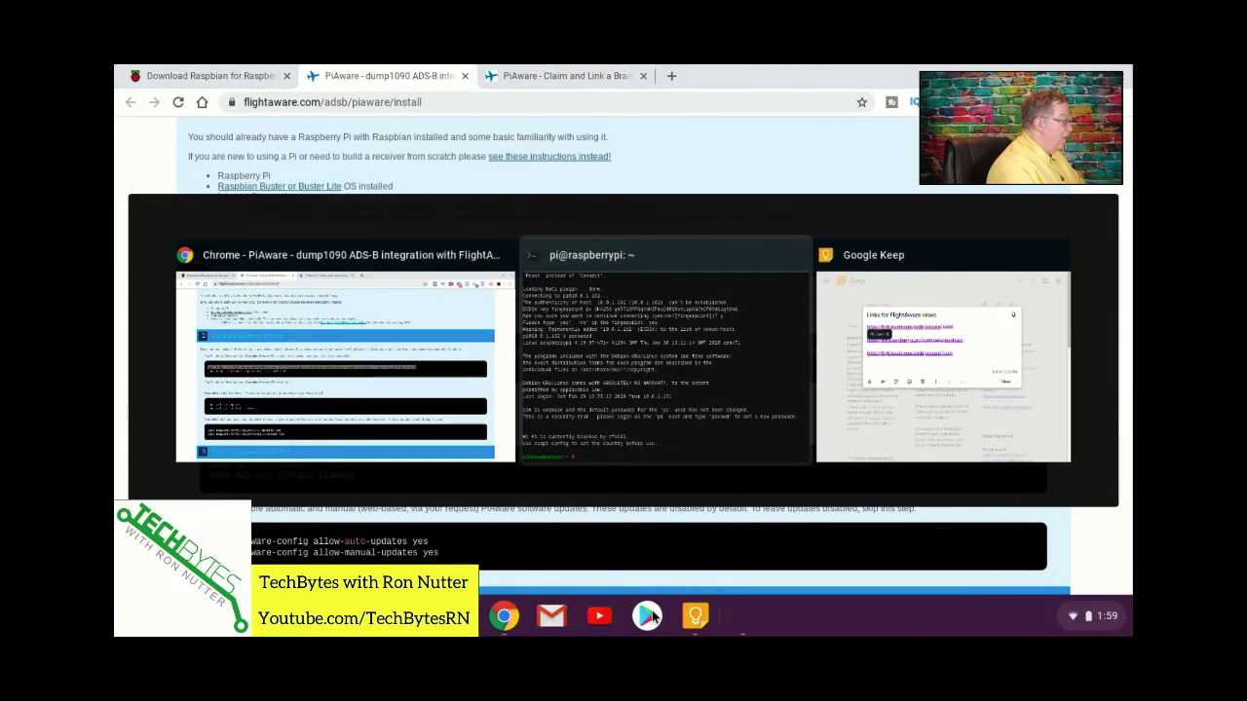
pyautogui.rightClick(655, 463)
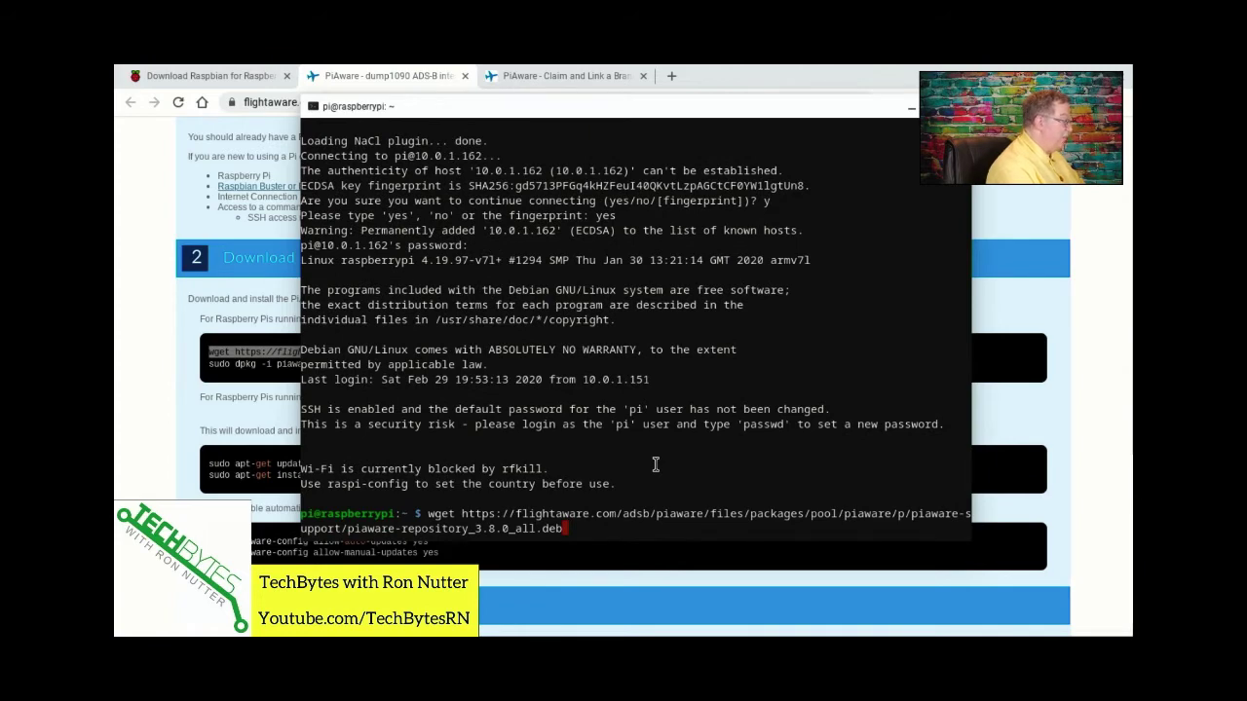
pyautogui.press('Return')
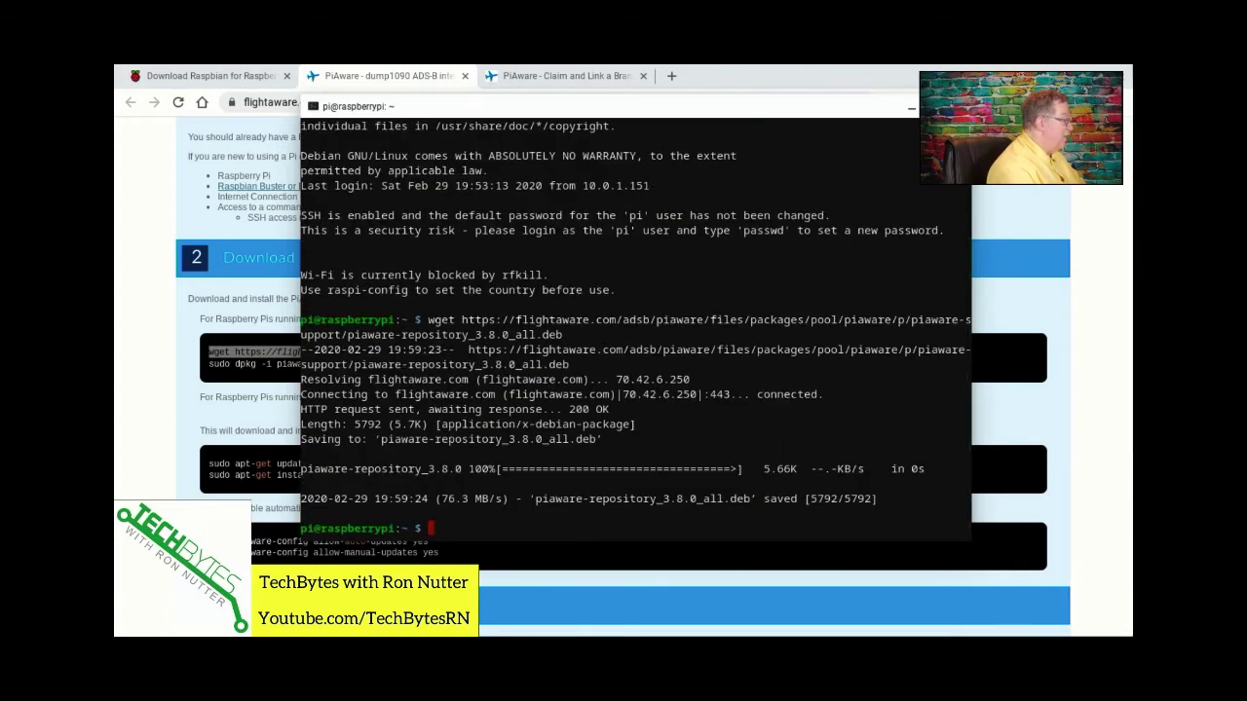
# - Copy "sudo dpkg -i piaware-repository_3.8.0_all.deb" from the install page and run it in the Raspberry Pi terminal
pyautogui.hotkey('alt', 'Tab')
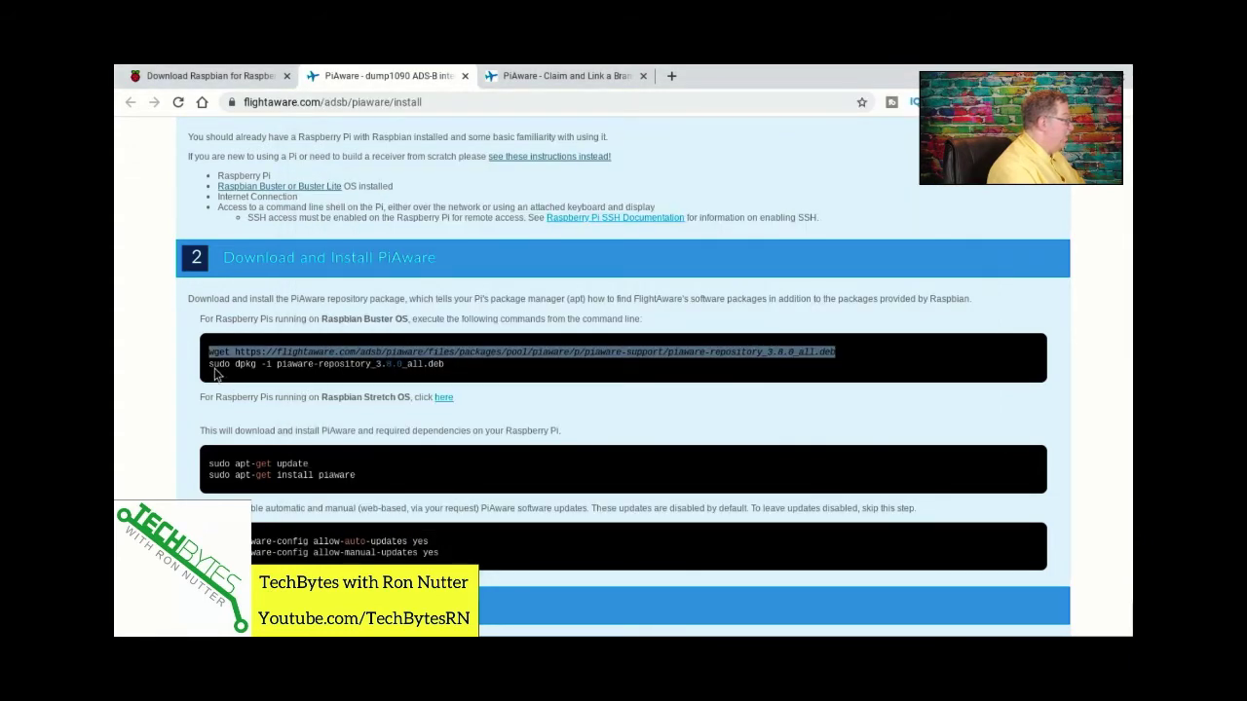
pyautogui.scroll(-1, 216, 375)
pyautogui.moveTo(207, 336); pyautogui.dragTo(273, 343)
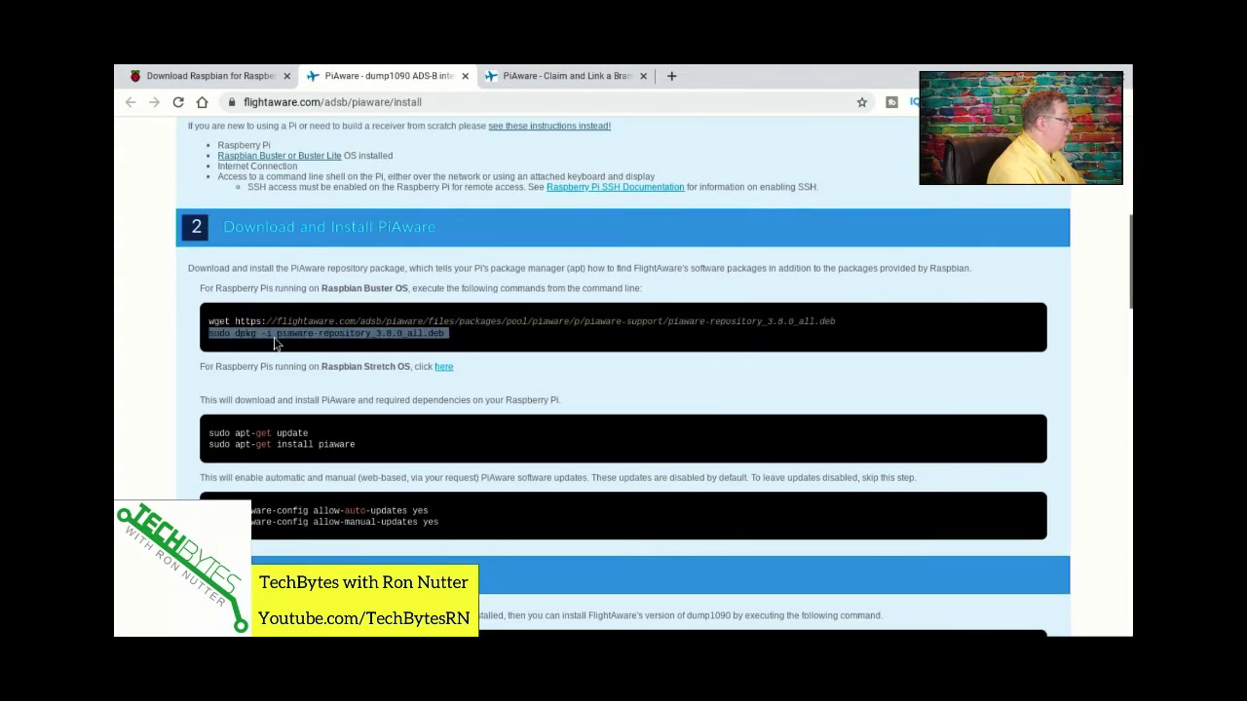
pyautogui.rightClick(379, 337)
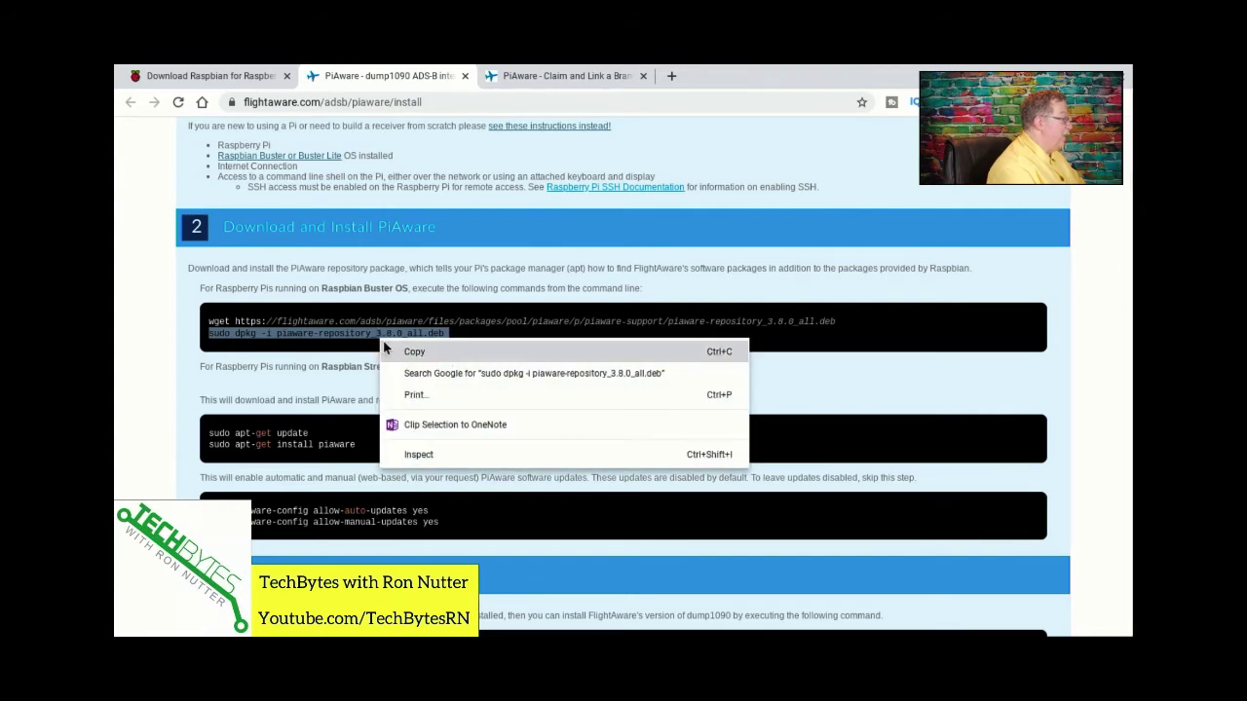
pyautogui.click(389, 349)
pyautogui.hotkey('alt', 'Tab')
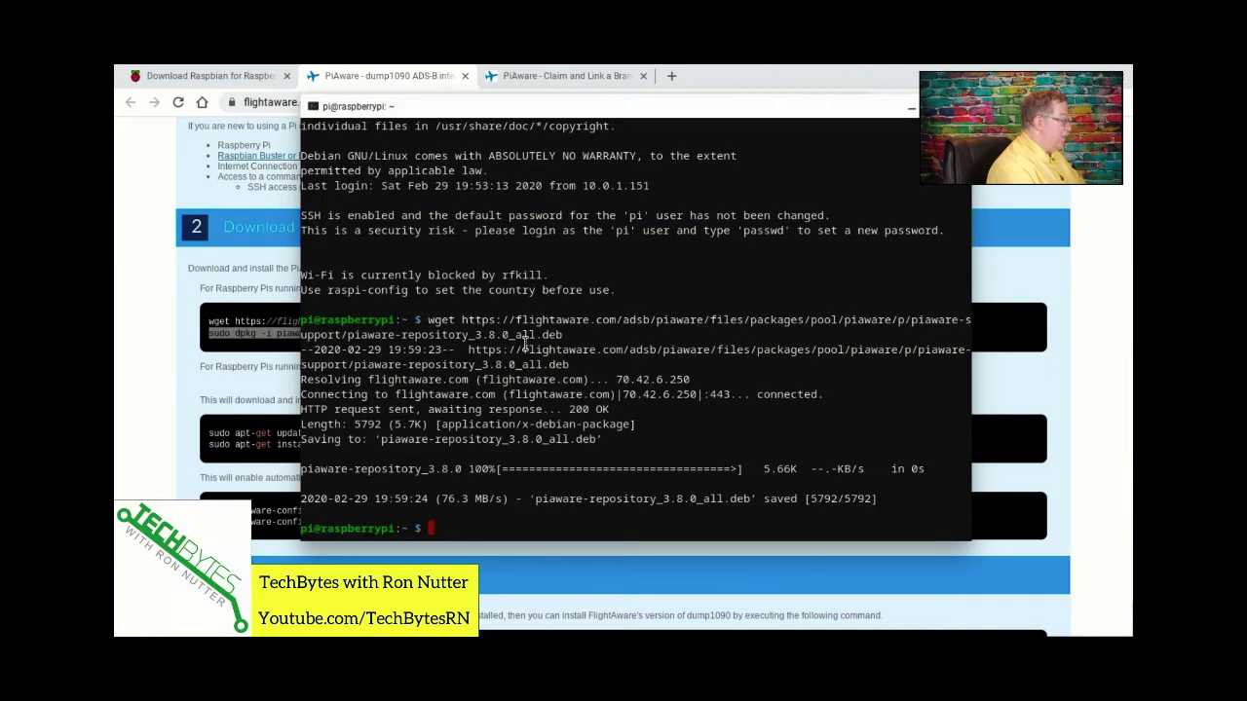
pyautogui.hotkey('ctrl', 'shift', 'v')
pyautogui.press('Return')
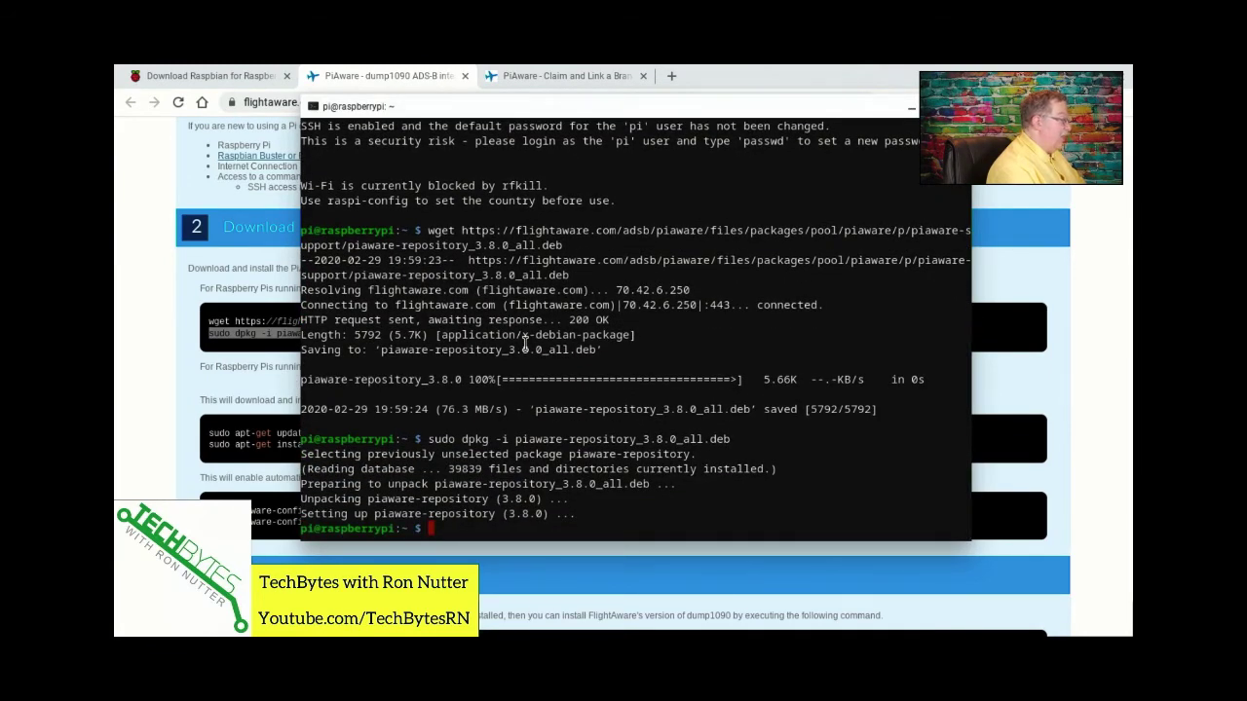
# - Copy "sudo apt-get update" from the install page and run it in the Raspberry Pi terminal
pyautogui.click(232, 373)
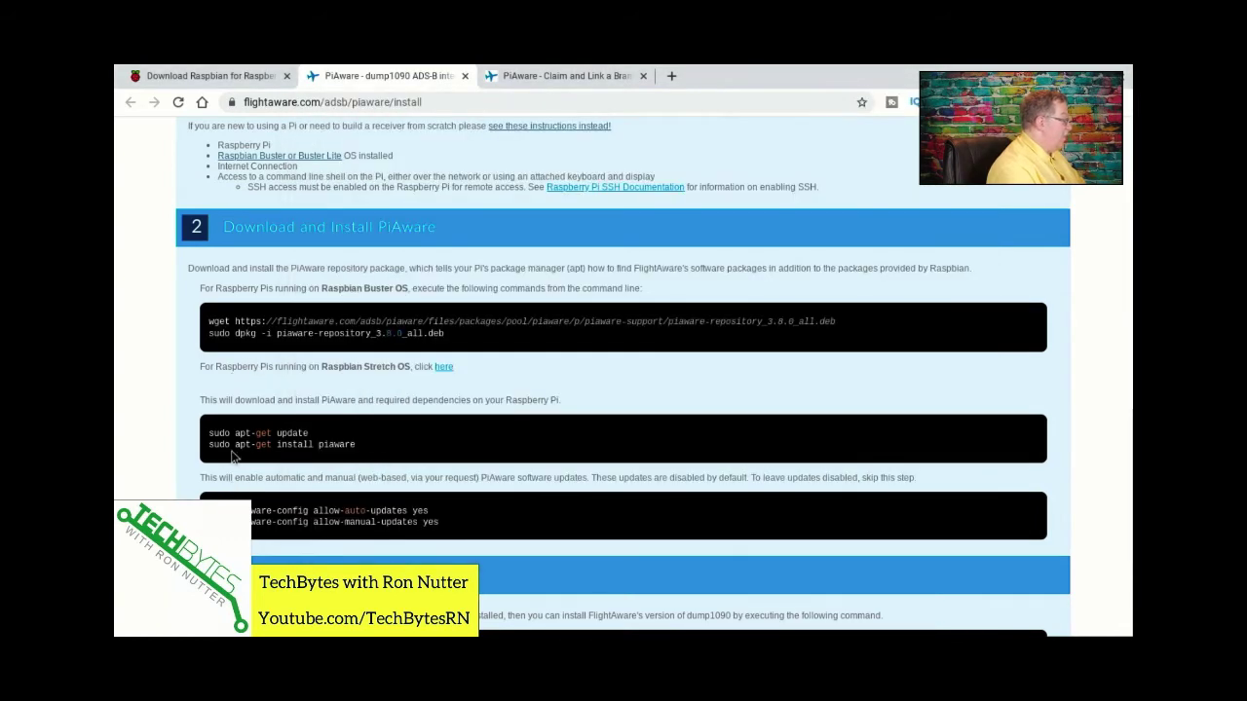
pyautogui.moveTo(207, 432); pyautogui.dragTo(312, 440)
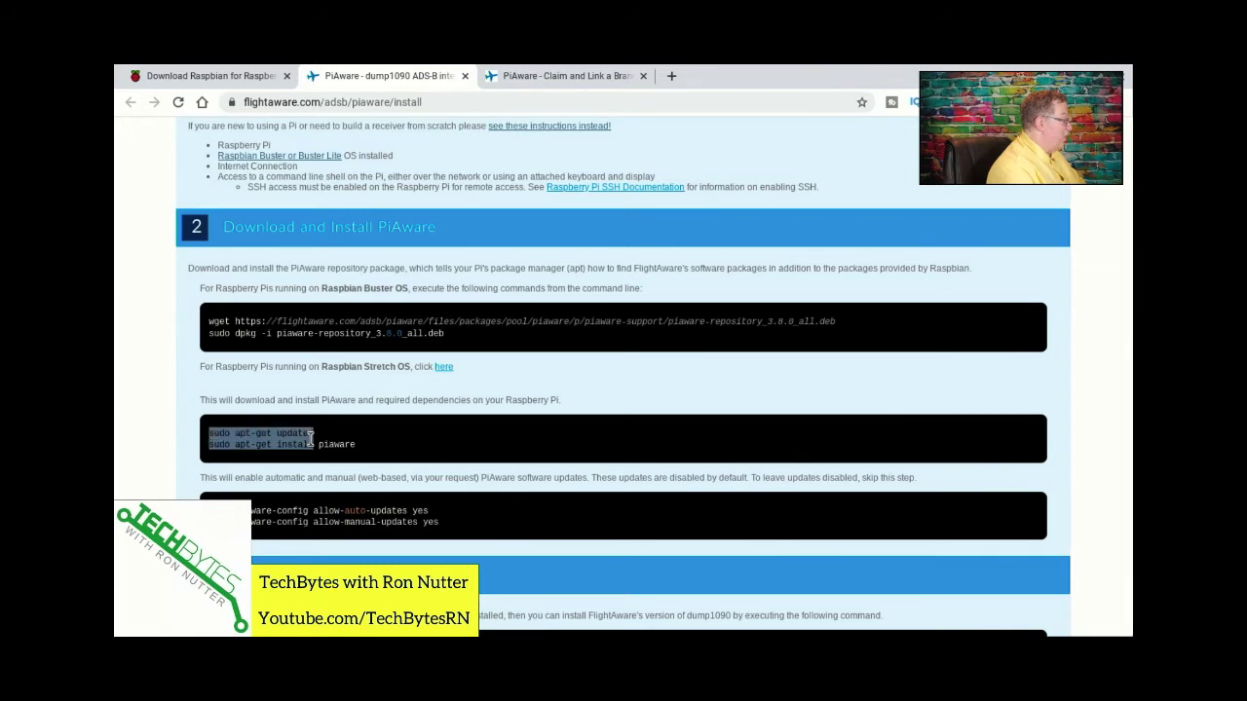
pyautogui.click(312, 440)
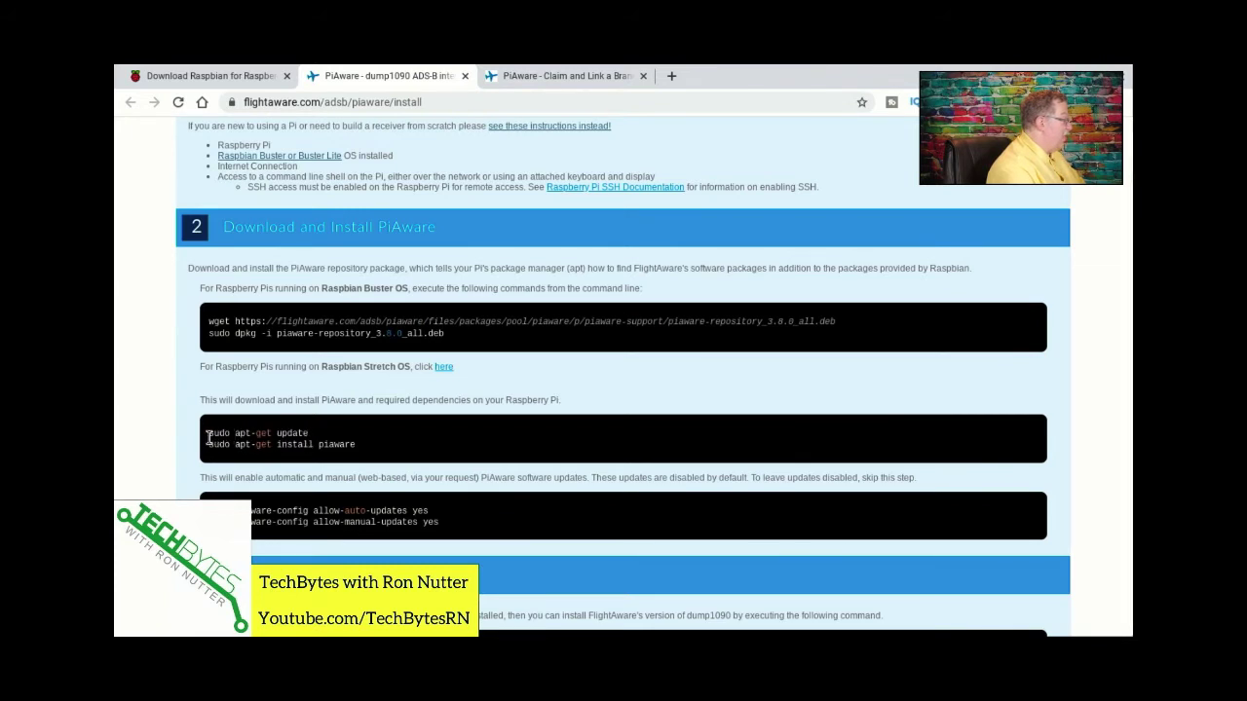
pyautogui.moveTo(208, 438); pyautogui.dragTo(292, 434)
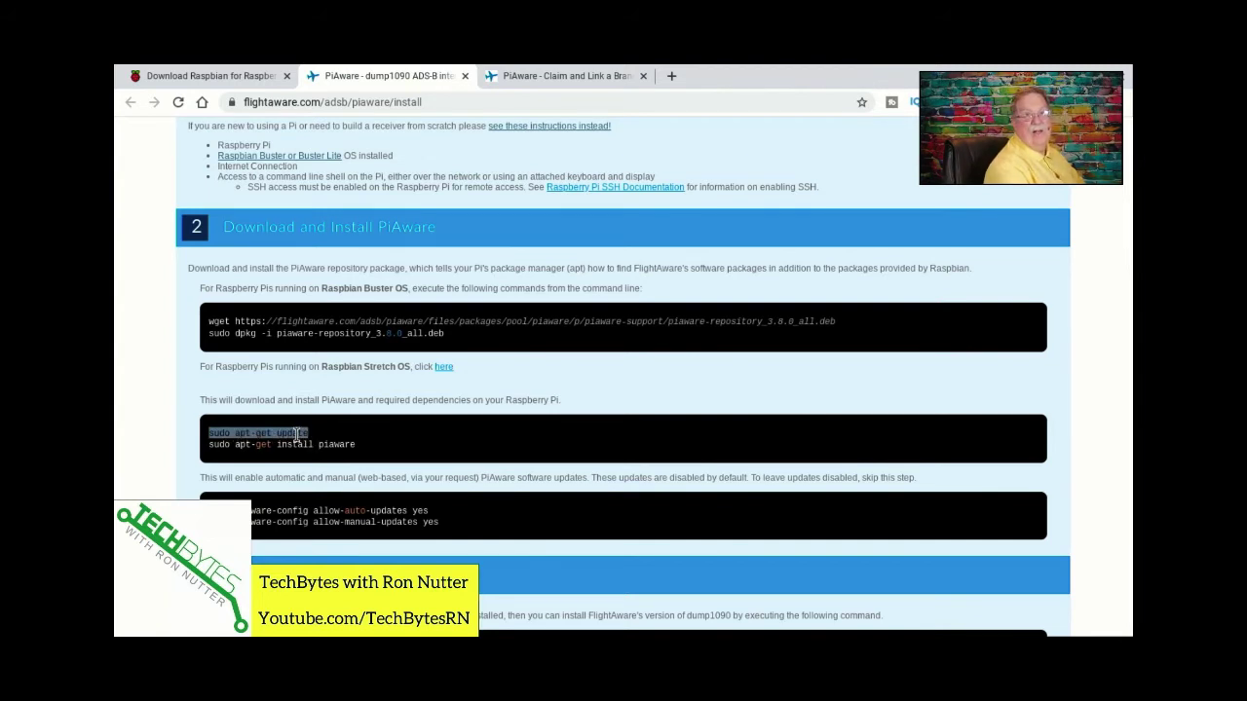
pyautogui.rightClick(297, 435)
pyautogui.click(347, 317)
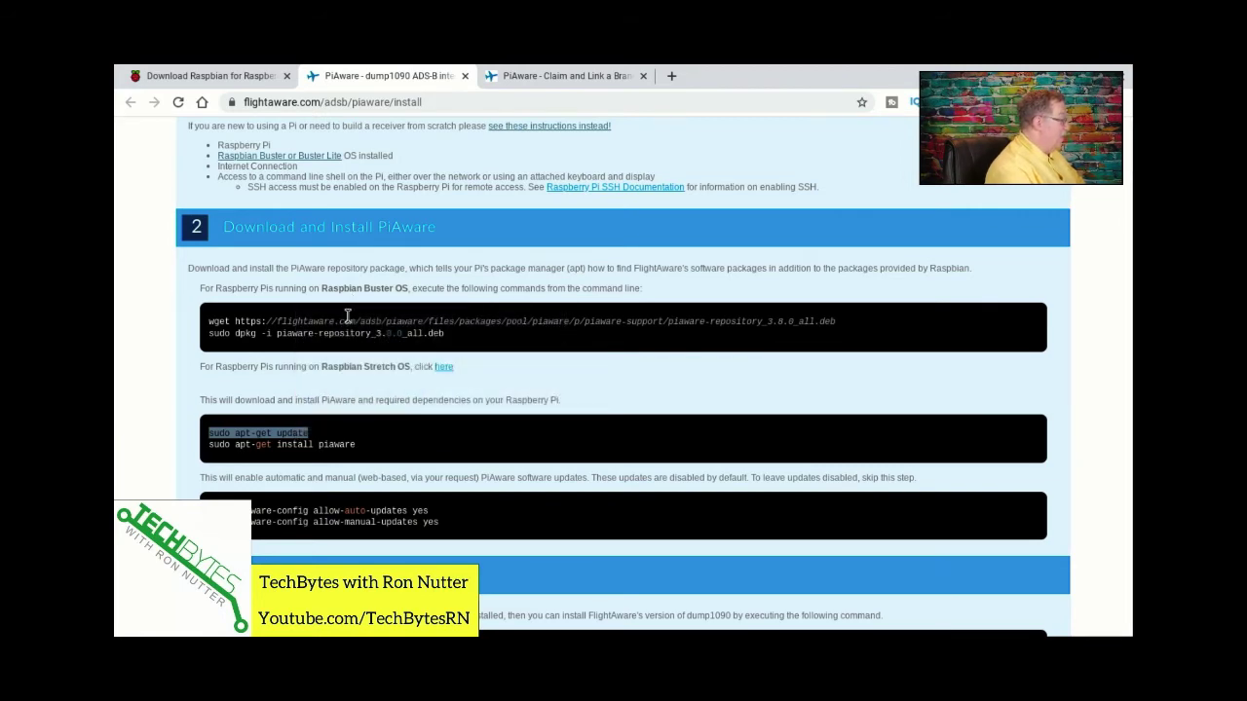
pyautogui.hotkey('alt', 'Tab')
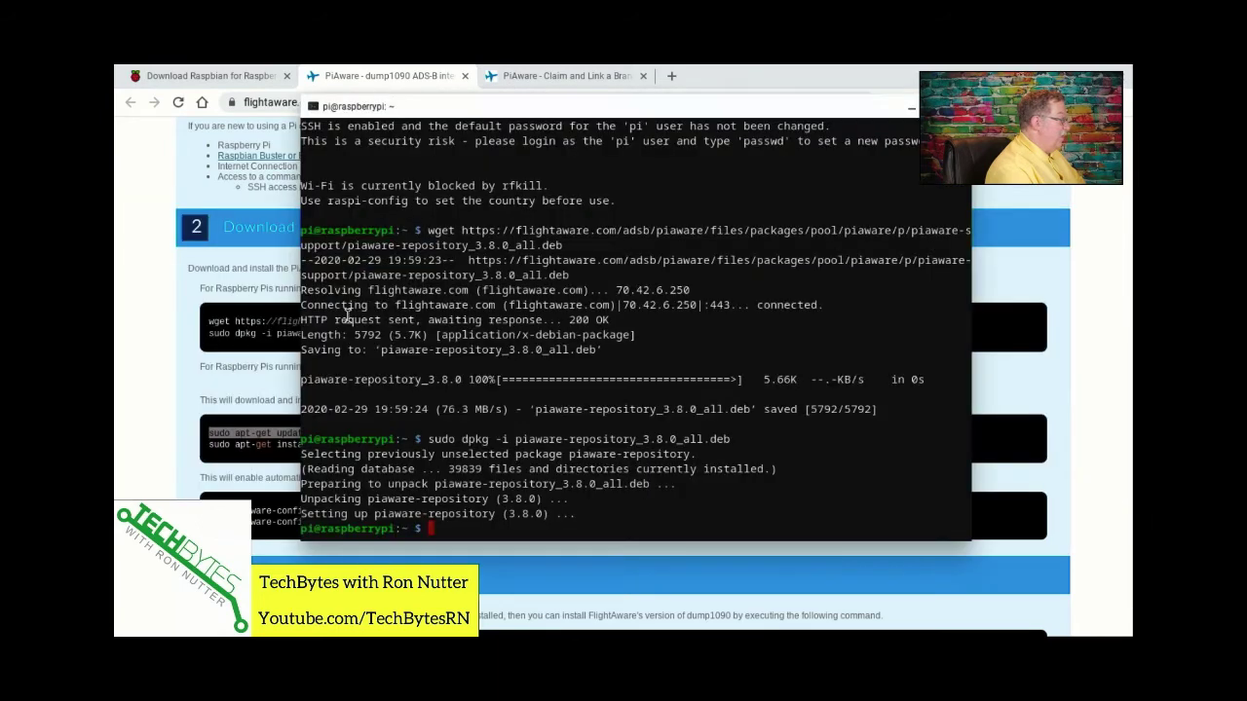
pyautogui.hotkey('ctrl', 'shift', 'v')
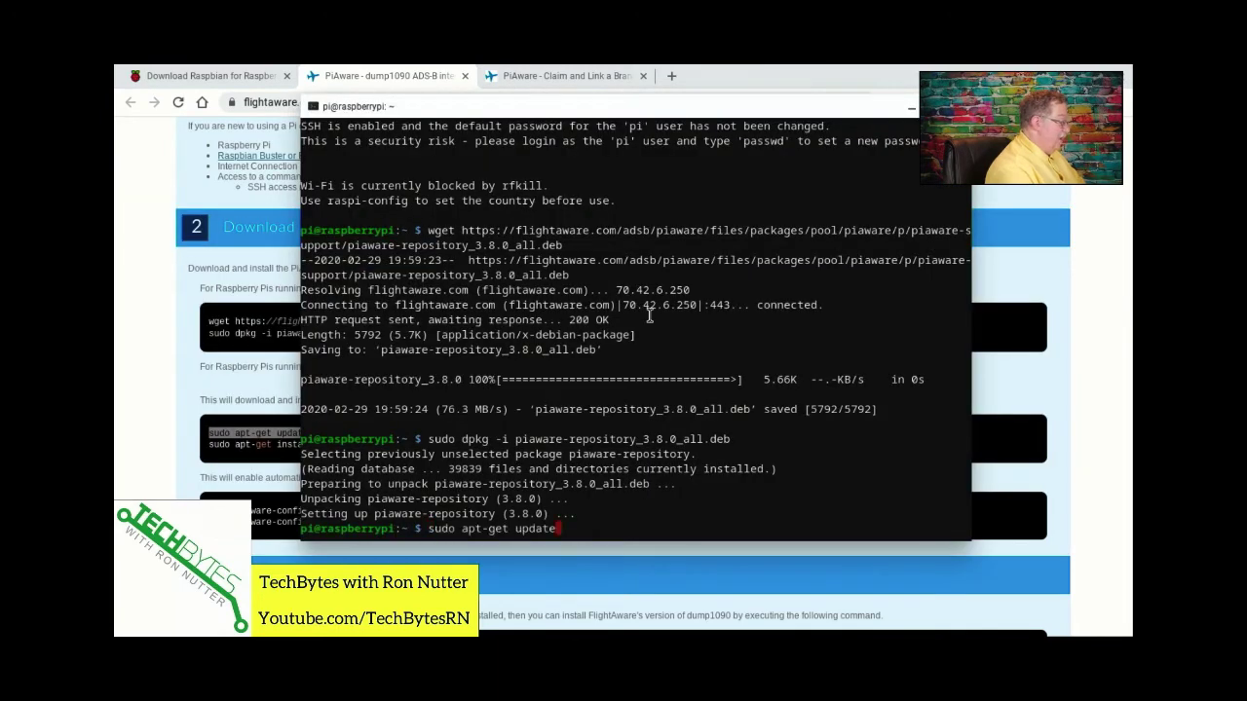
pyautogui.press('Return')
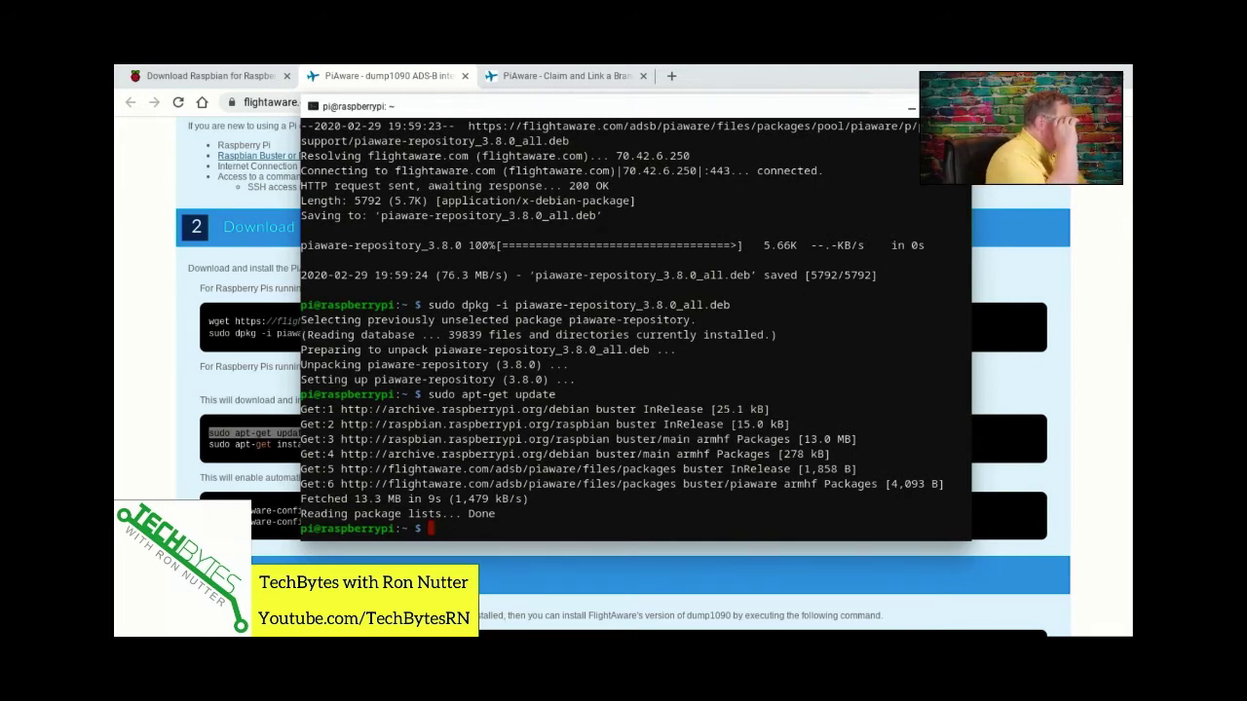
# - Copy "sudo apt-get install piaware" from the install page, run it in the Raspberry Pi terminal and accept the installation with y
pyautogui.hotkey('alt', 'Tab')
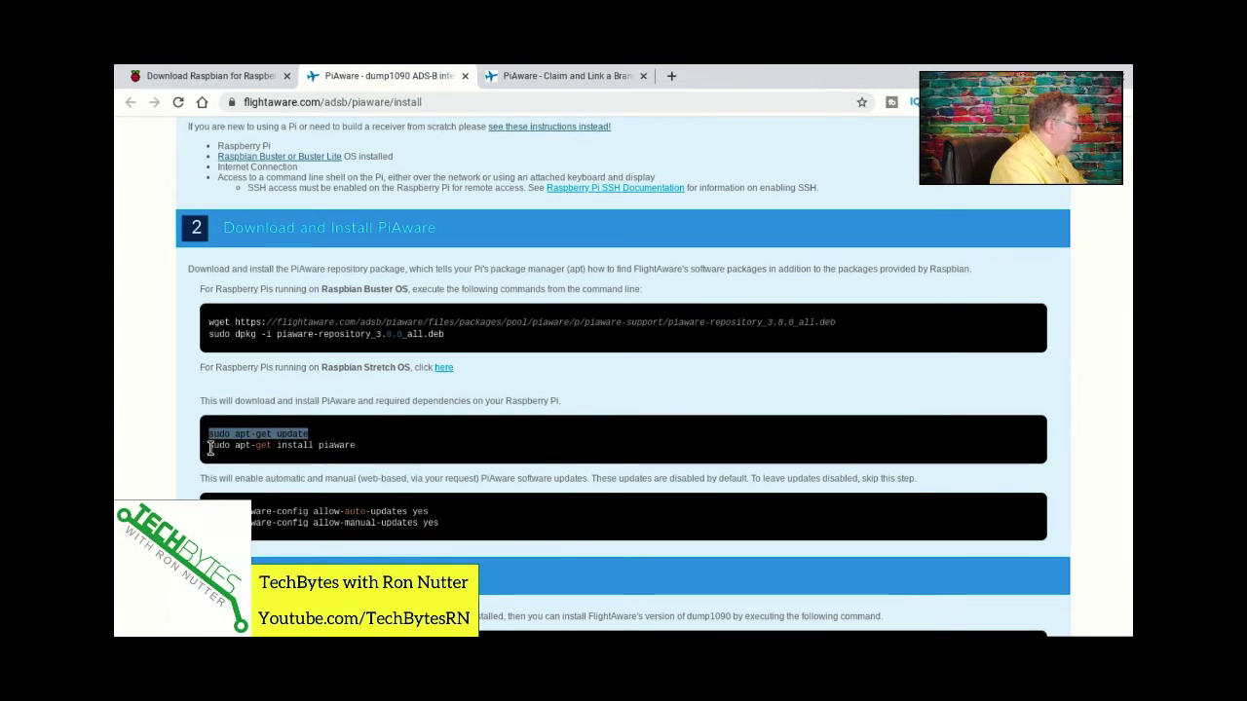
pyautogui.moveTo(206, 445); pyautogui.dragTo(355, 446)
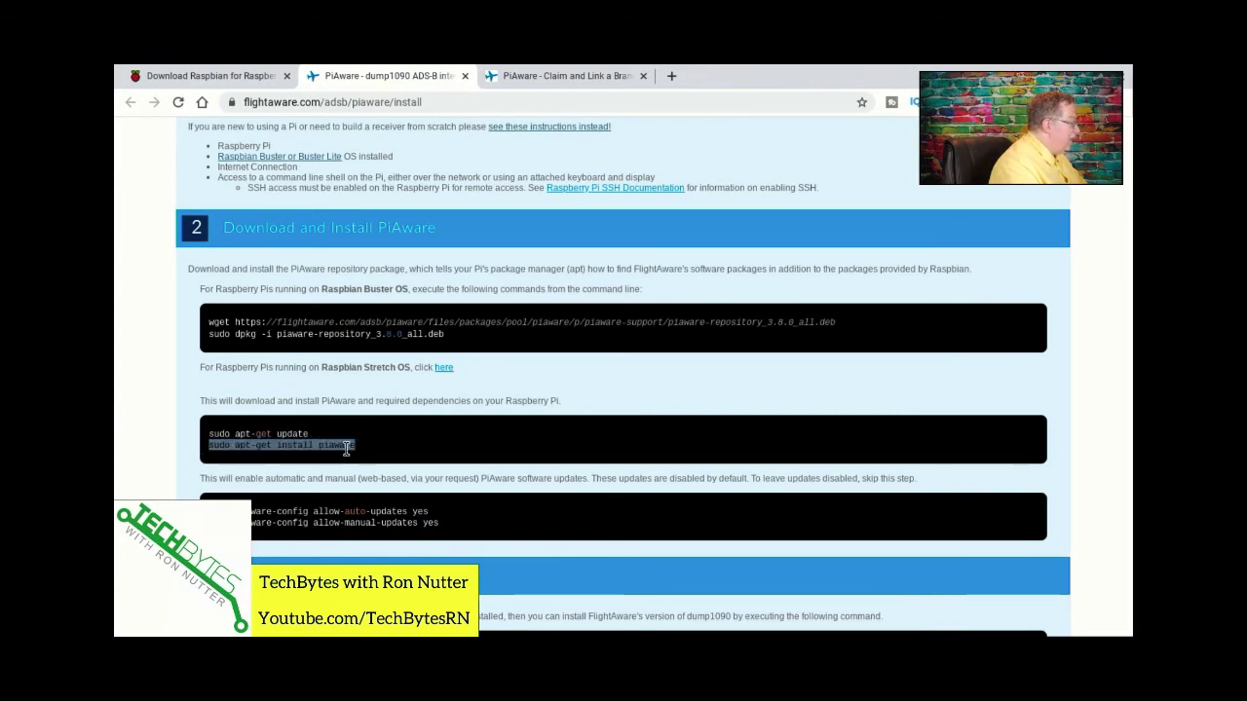
pyautogui.rightClick(345, 448)
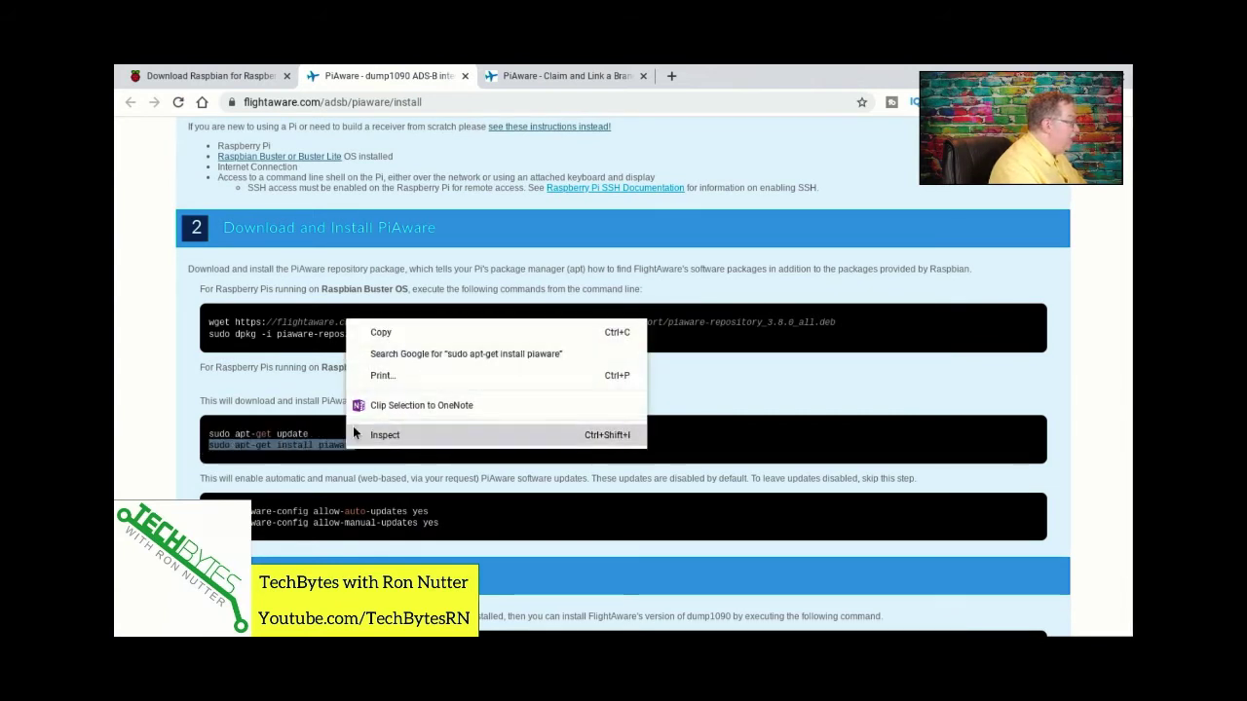
pyautogui.click(397, 332)
pyautogui.hotkey('alt', 'Tab')
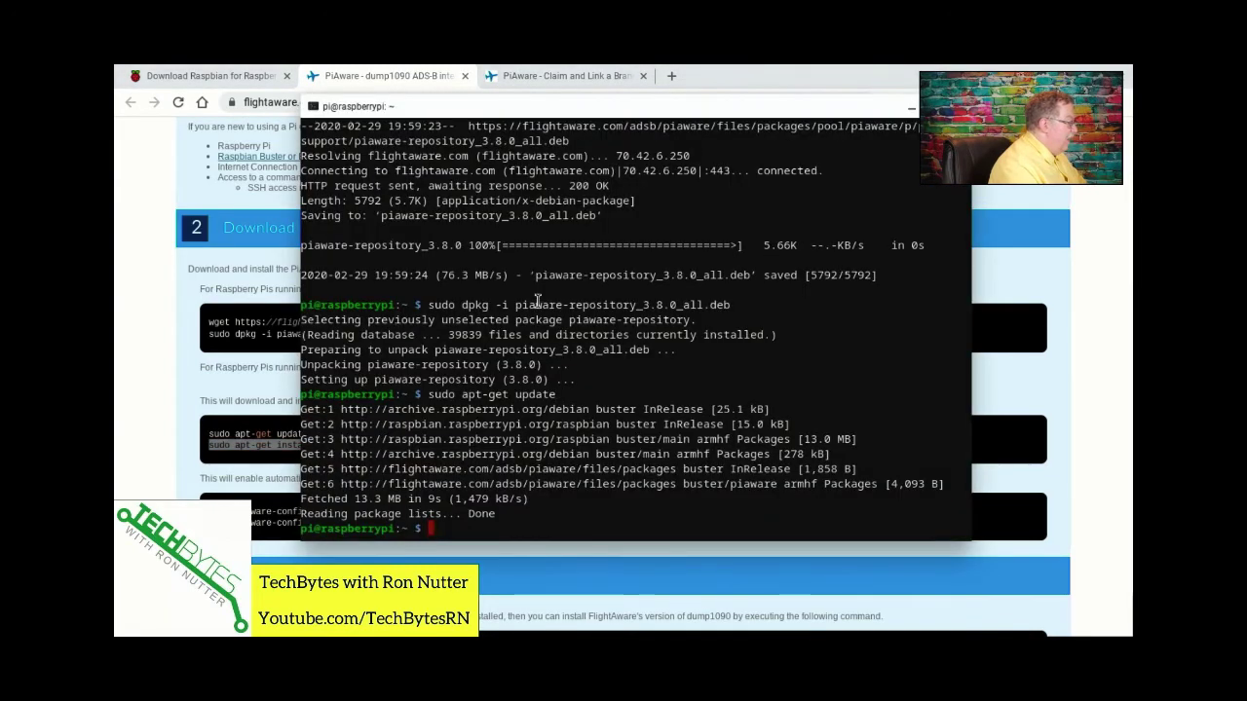
pyautogui.rightClick(537, 302)
pyautogui.press('Return')
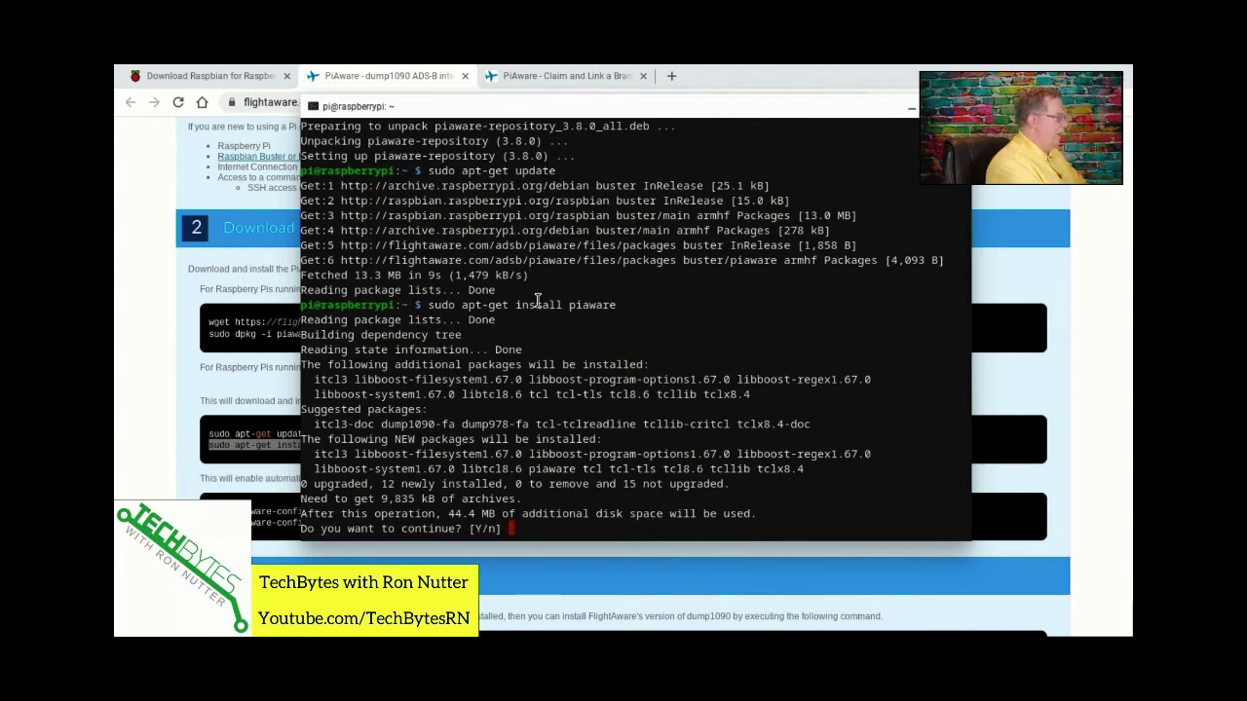
pyautogui.write('y')
pyautogui.press('Return')
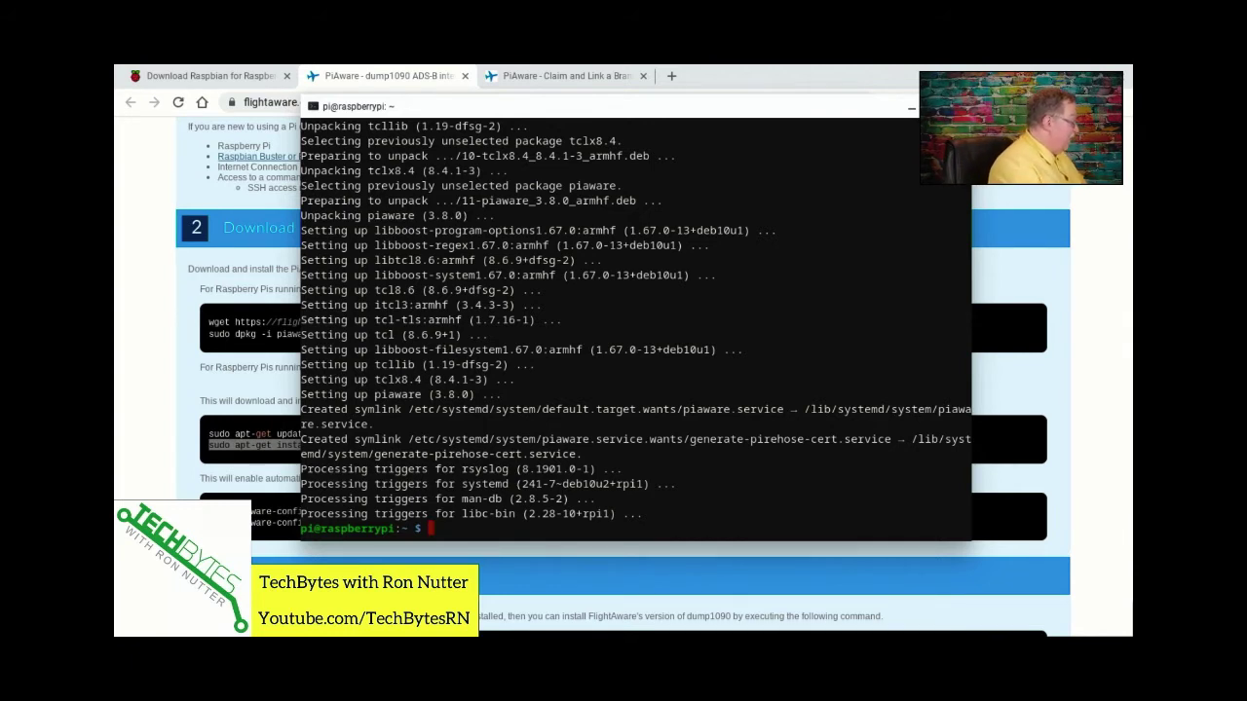
# - Copy "sudo piaware-config allow-auto-updates yes" from the install page and run it in the Raspberry Pi terminal
pyautogui.hotkey('alt', 'Tab')
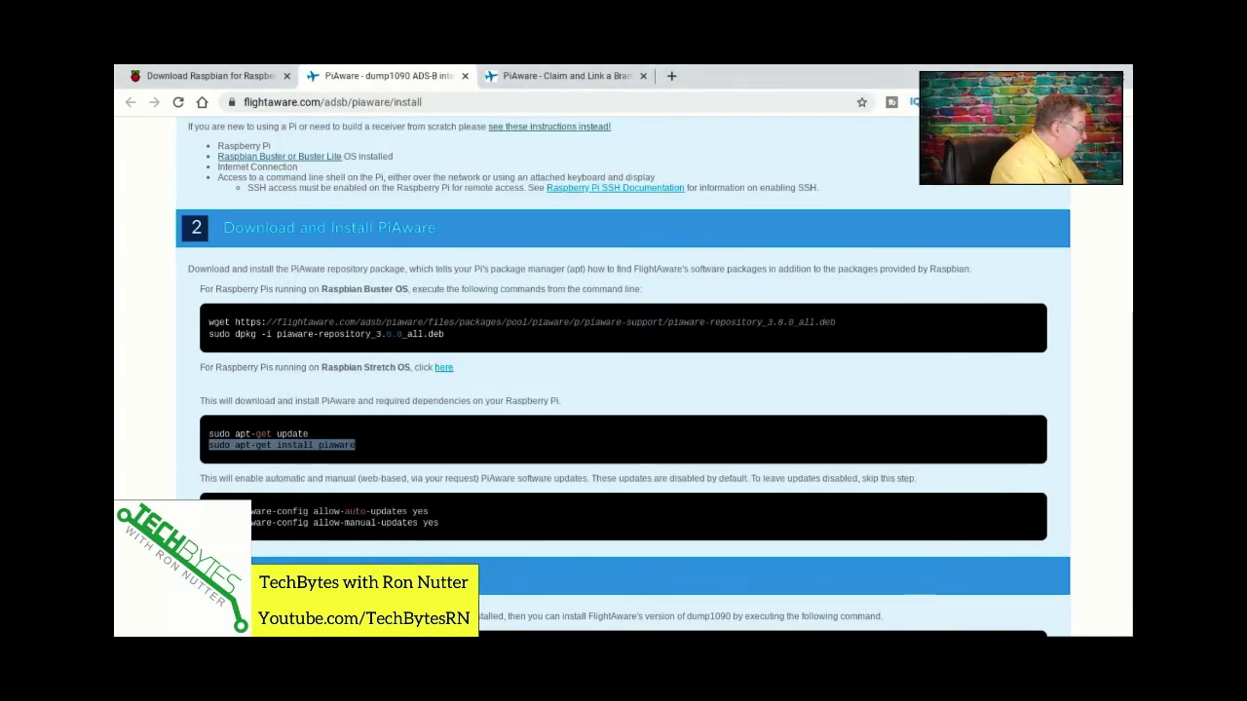
pyautogui.moveTo(209, 511); pyautogui.dragTo(428, 511)
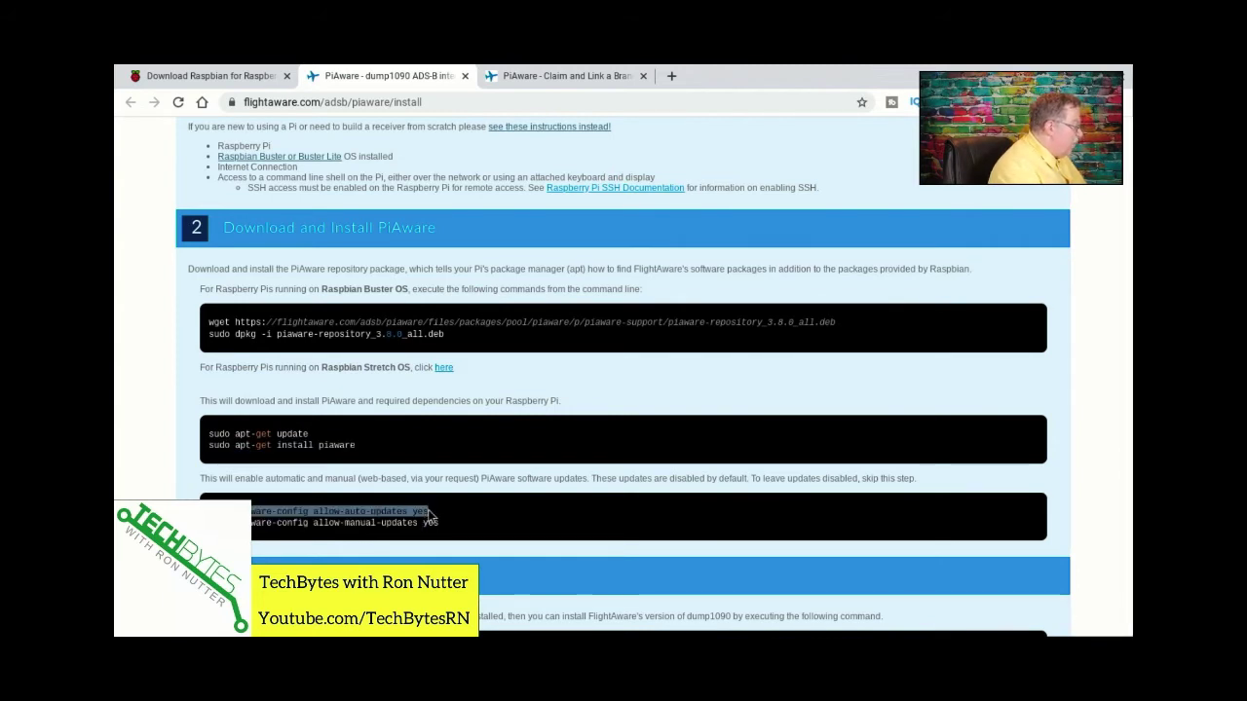
pyautogui.rightClick(421, 514)
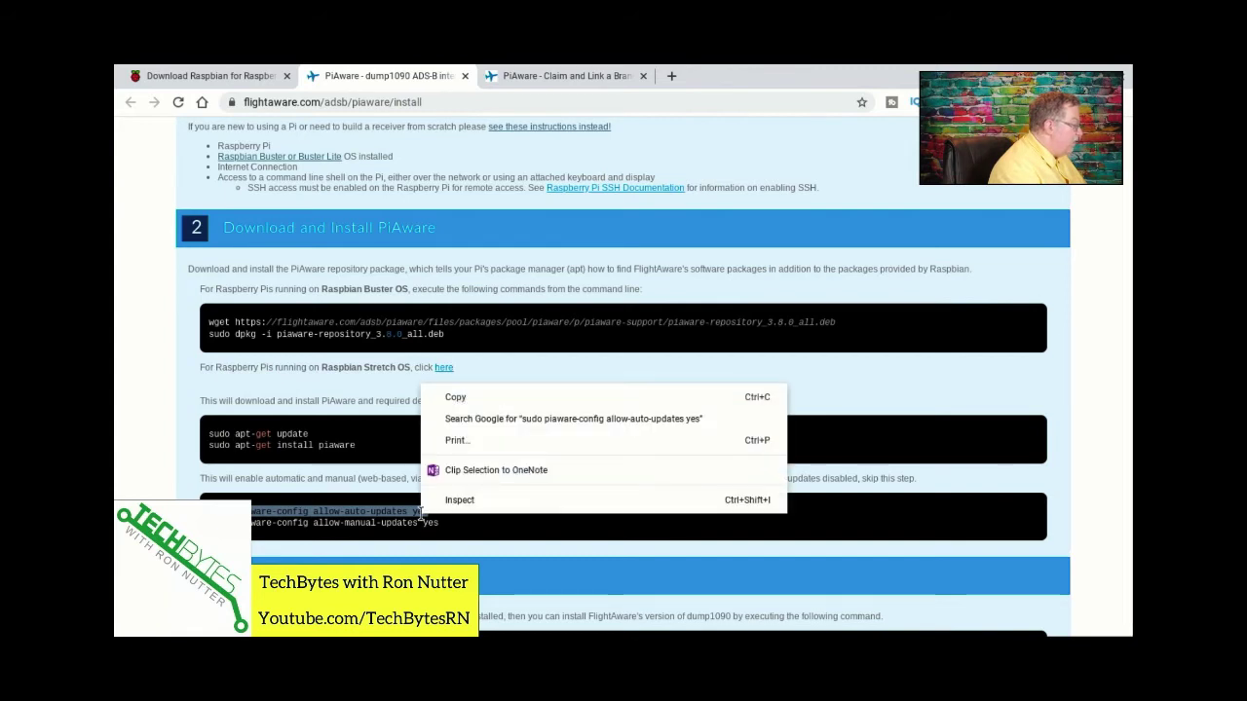
pyautogui.click(474, 395)
pyautogui.hotkey('alt', 'Tab')
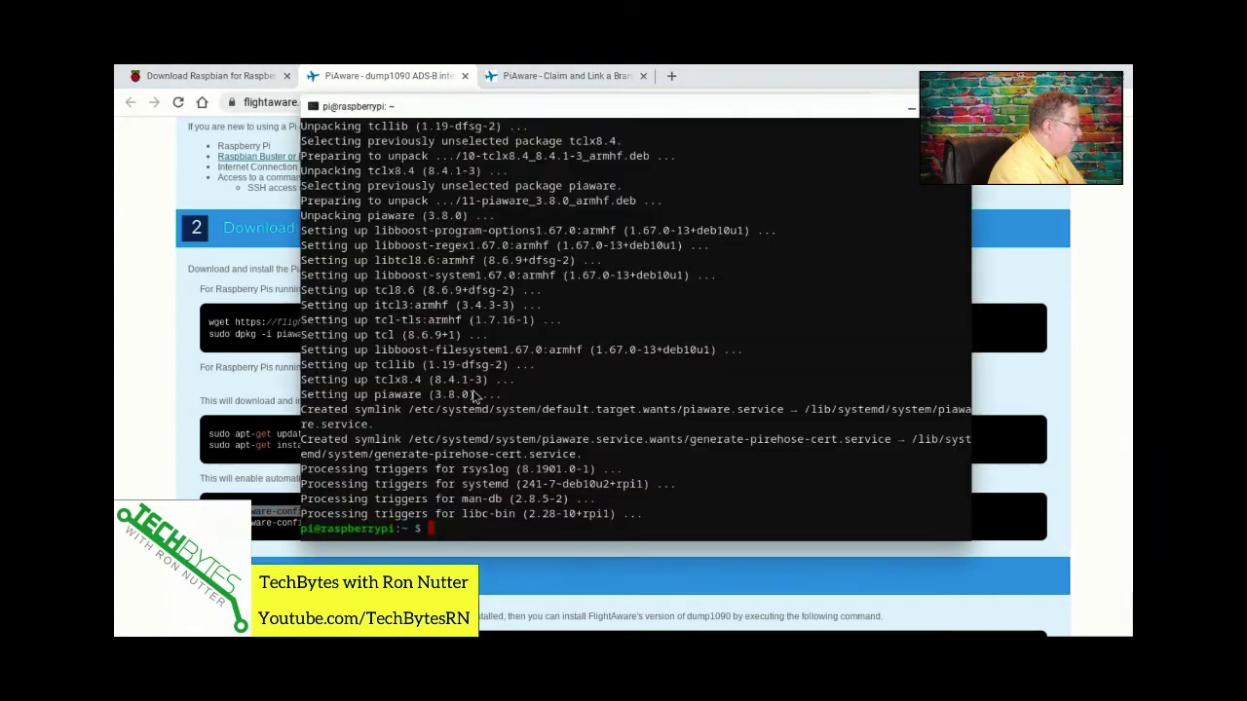
pyautogui.rightClick(581, 414)
pyautogui.press('Return')
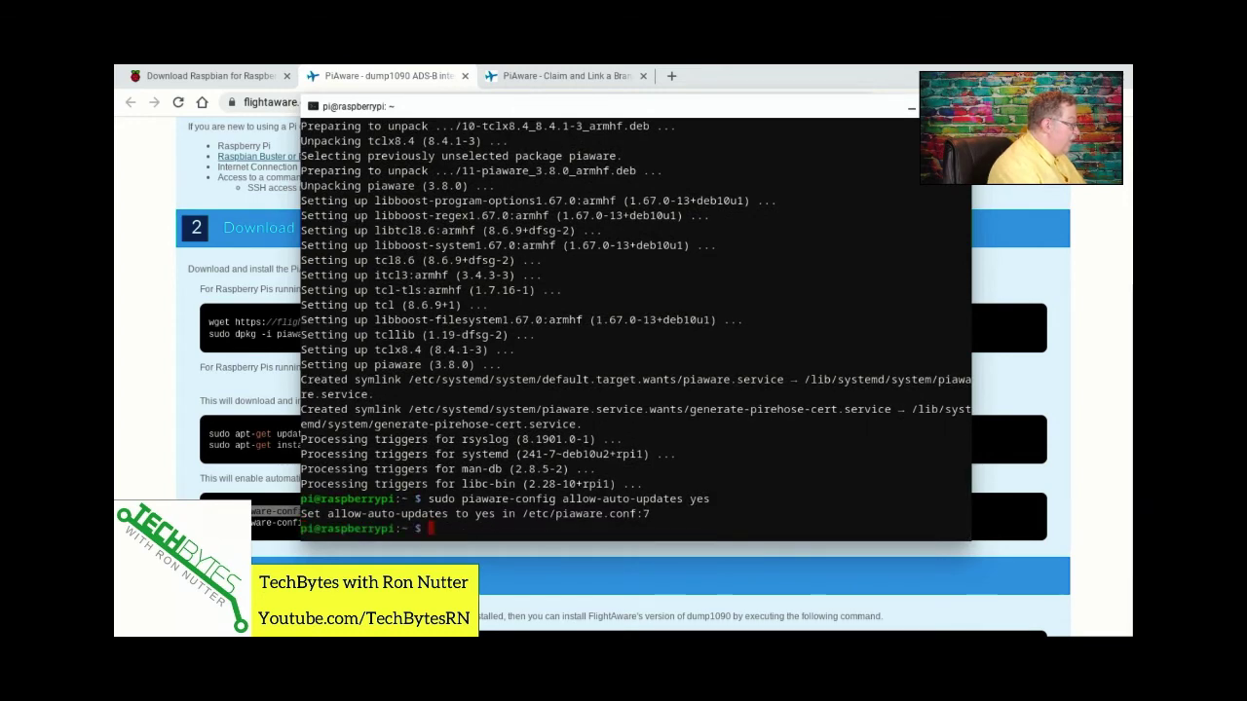
# - Copy "sudo piaware-config allow-manual-updates yes" from the install page and run it in the Raspberry Pi terminal
pyautogui.hotkey('alt', 'Tab')
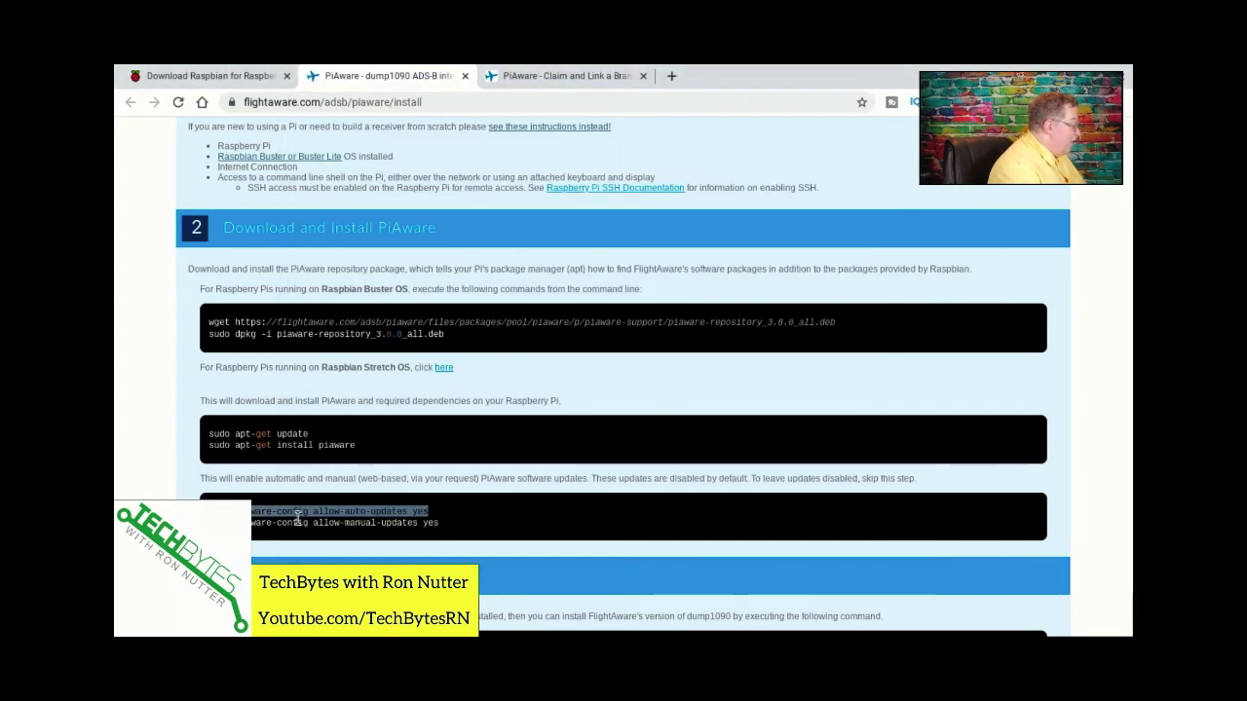
pyautogui.moveTo(209, 523); pyautogui.dragTo(426, 533)
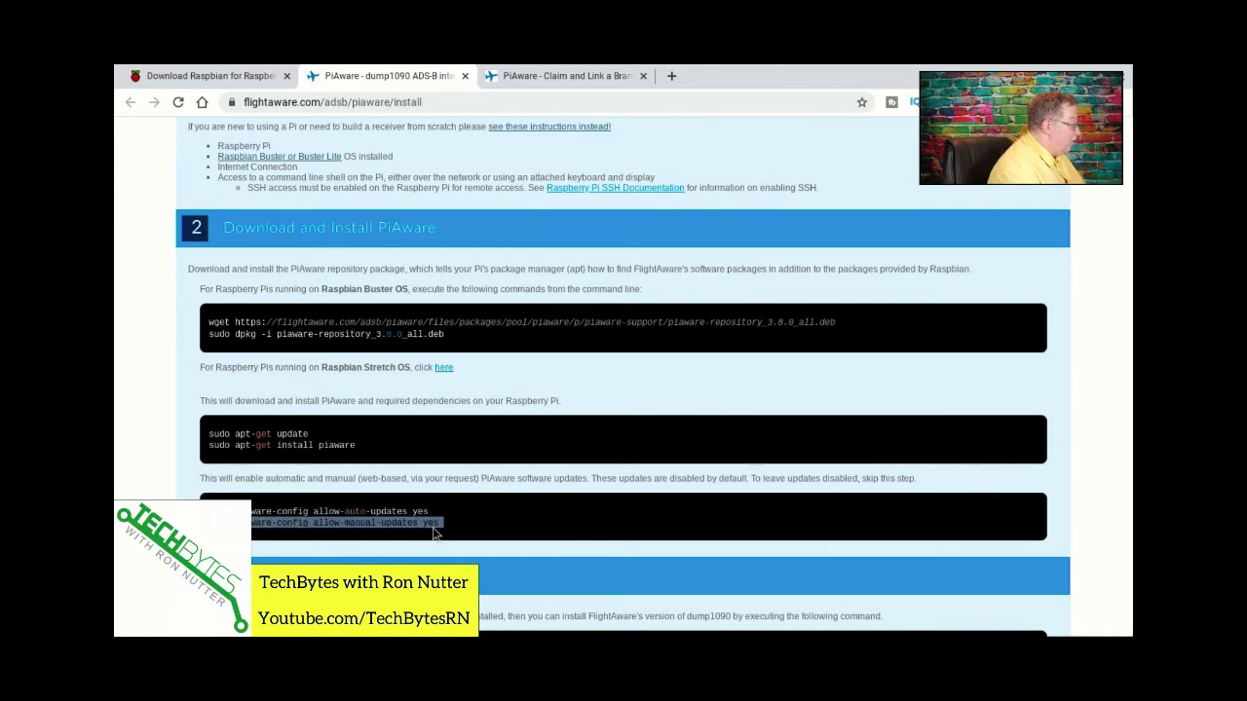
pyautogui.rightClick(428, 524)
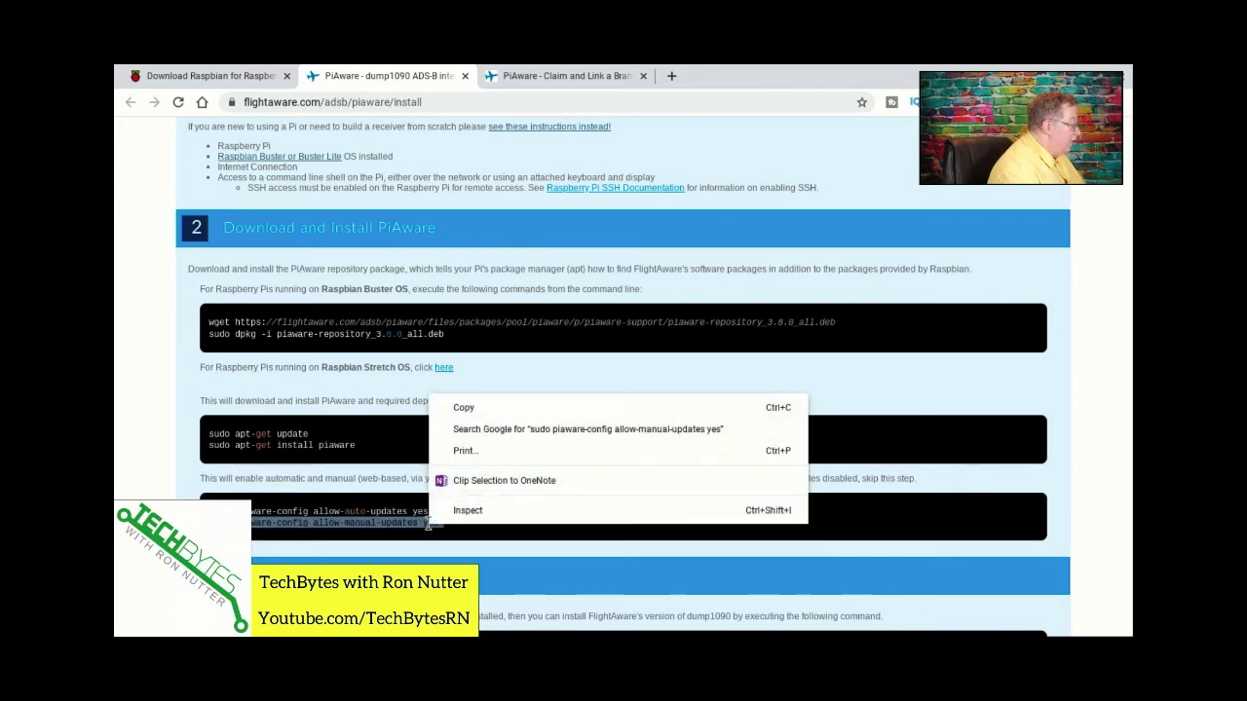
pyautogui.click(466, 412)
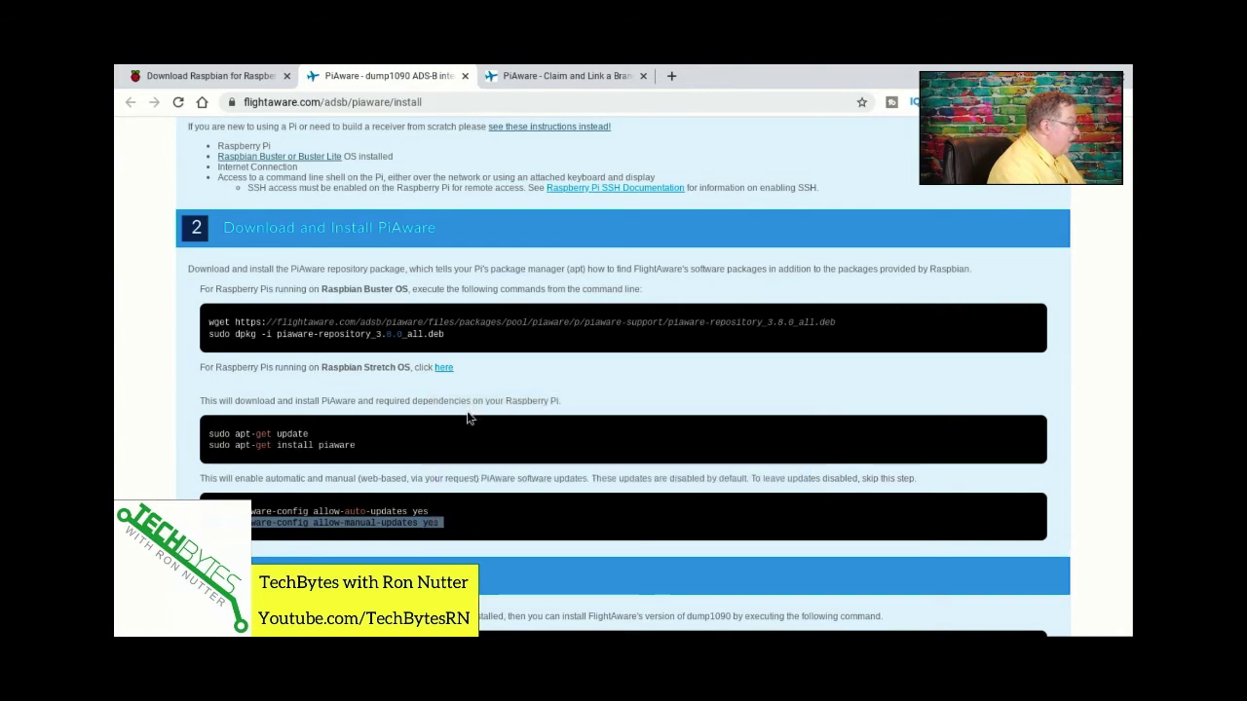
pyautogui.hotkey('alt', 'Tab')
pyautogui.hotkey('ctrl', 'shift', 'v')
pyautogui.press('Return')
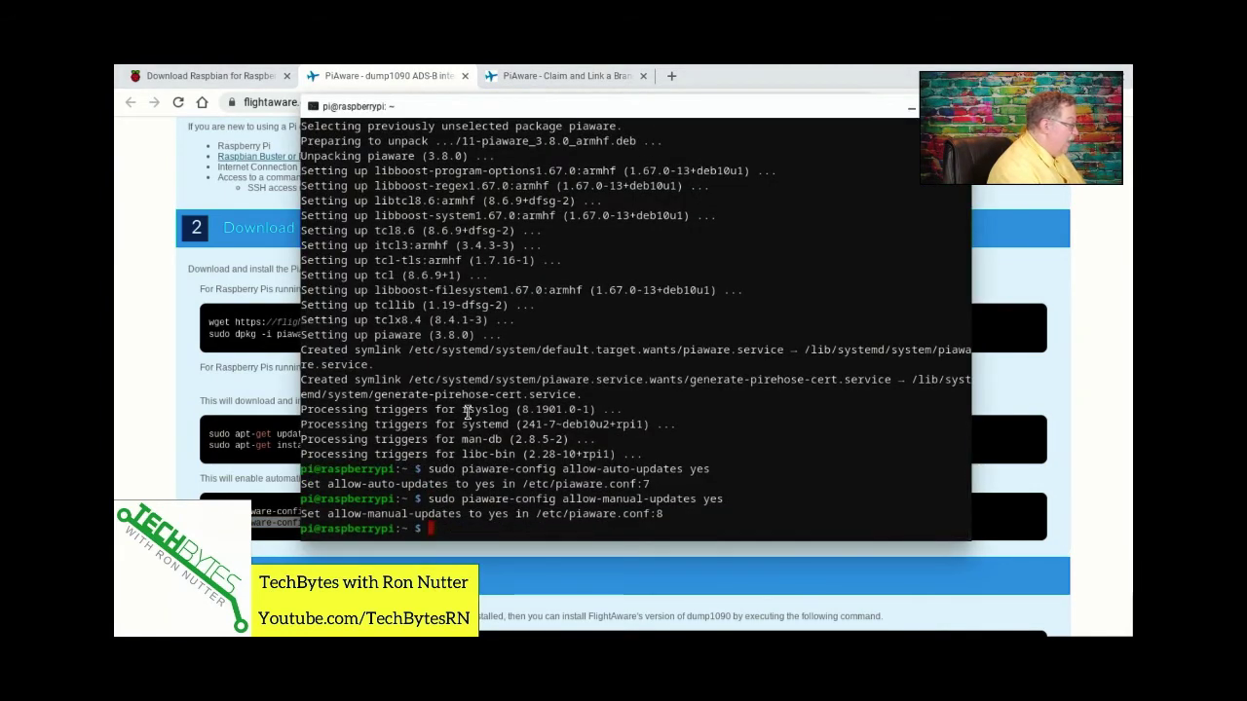
# - Run the install page's "sudo apt-get install dump1090-fa" in the Raspberry Pi terminal, accepting with y, and return to the install page
pyautogui.hotkey('alt', 'Tab')
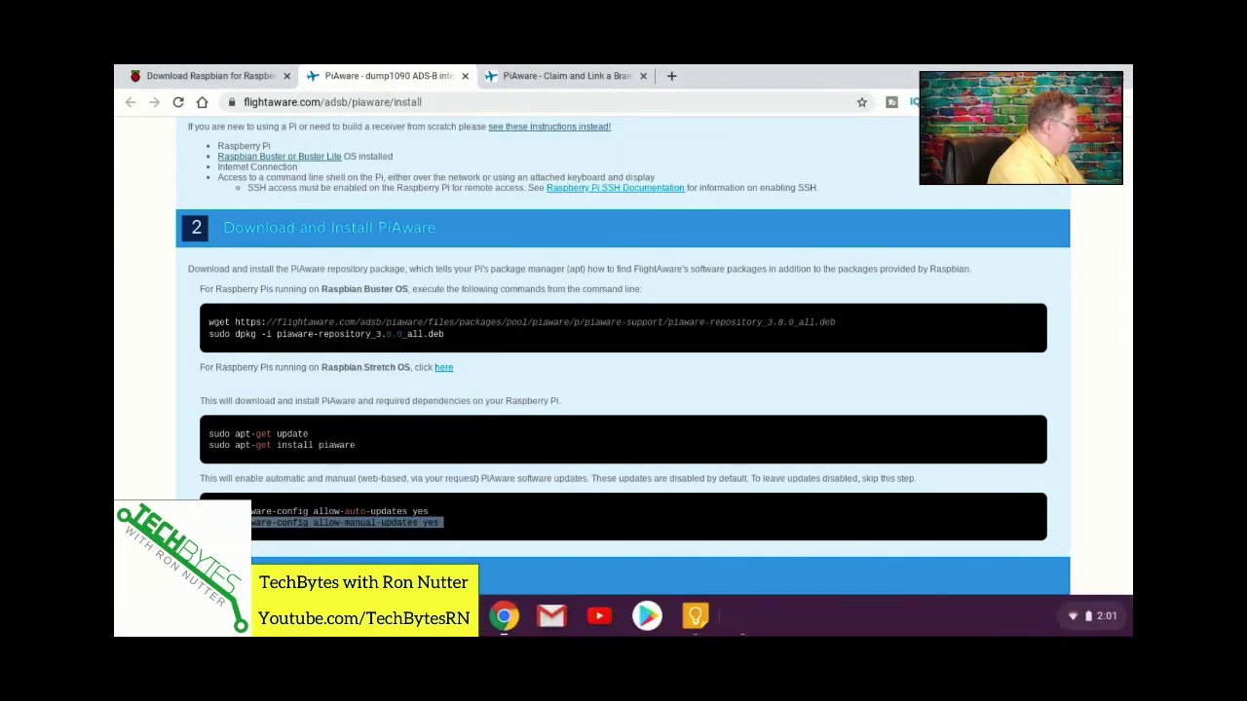
pyautogui.scroll(-5, 540, 375)
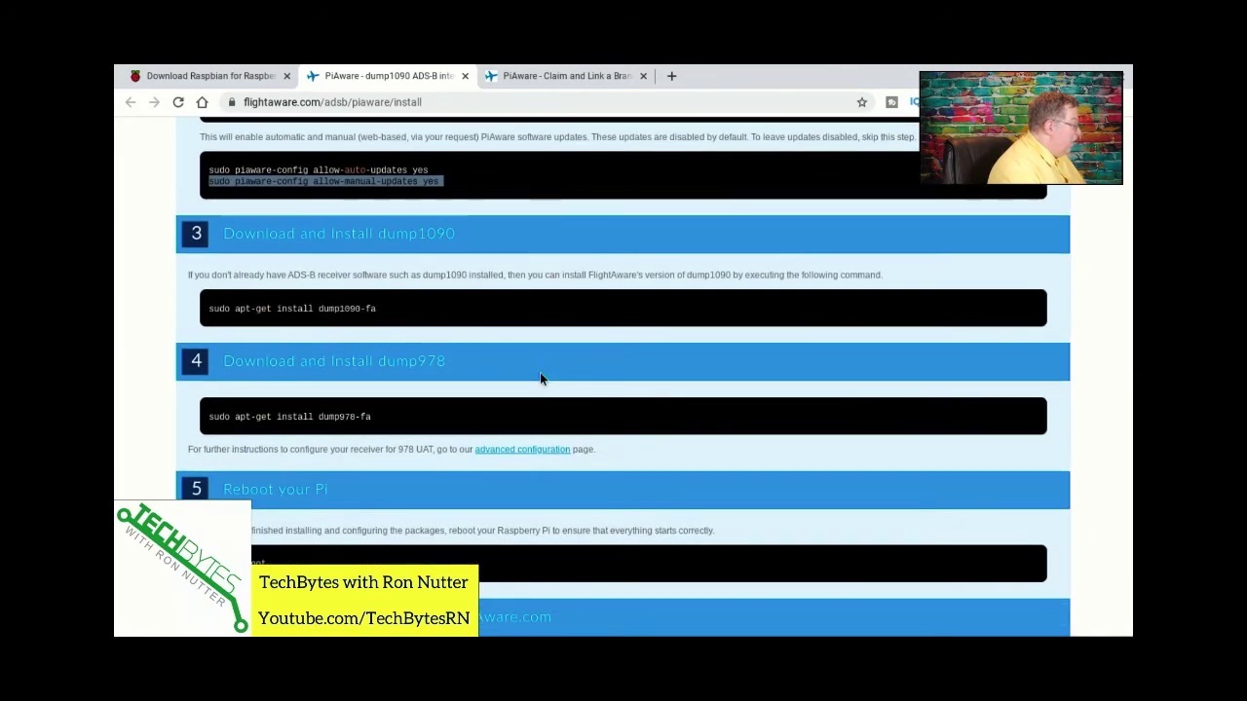
pyautogui.click(215, 308)
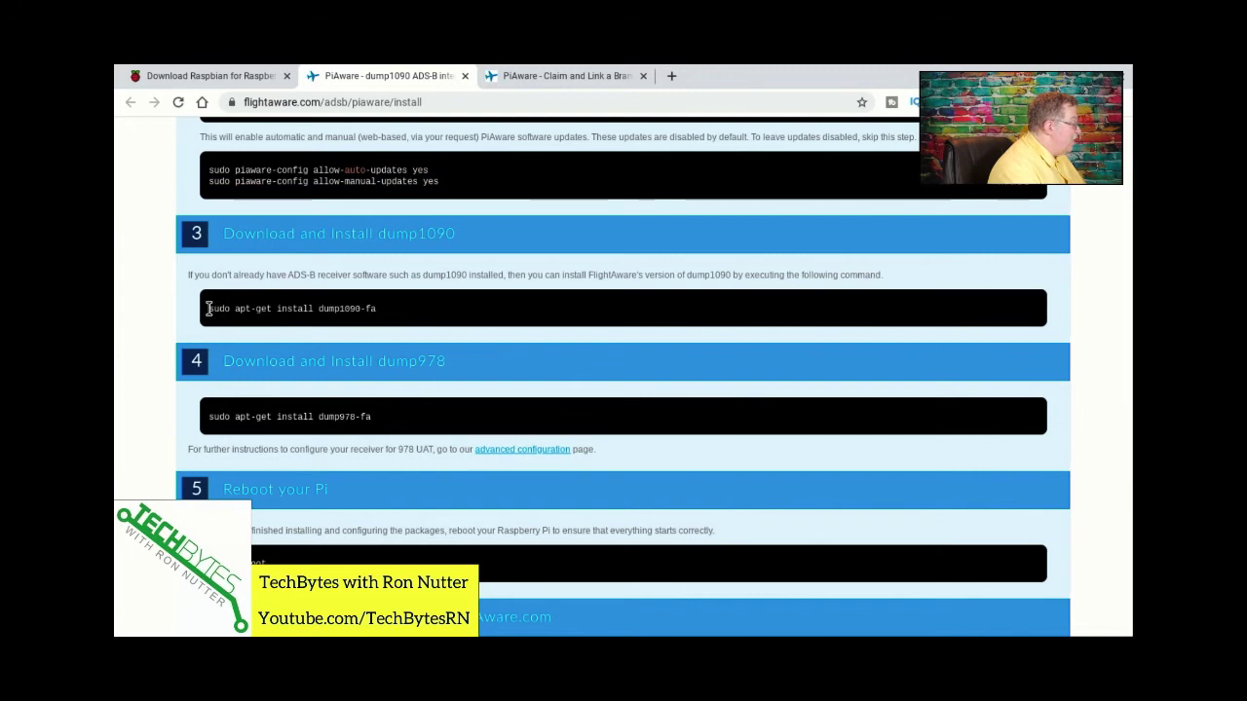
pyautogui.moveTo(208, 308); pyautogui.dragTo(310, 306)
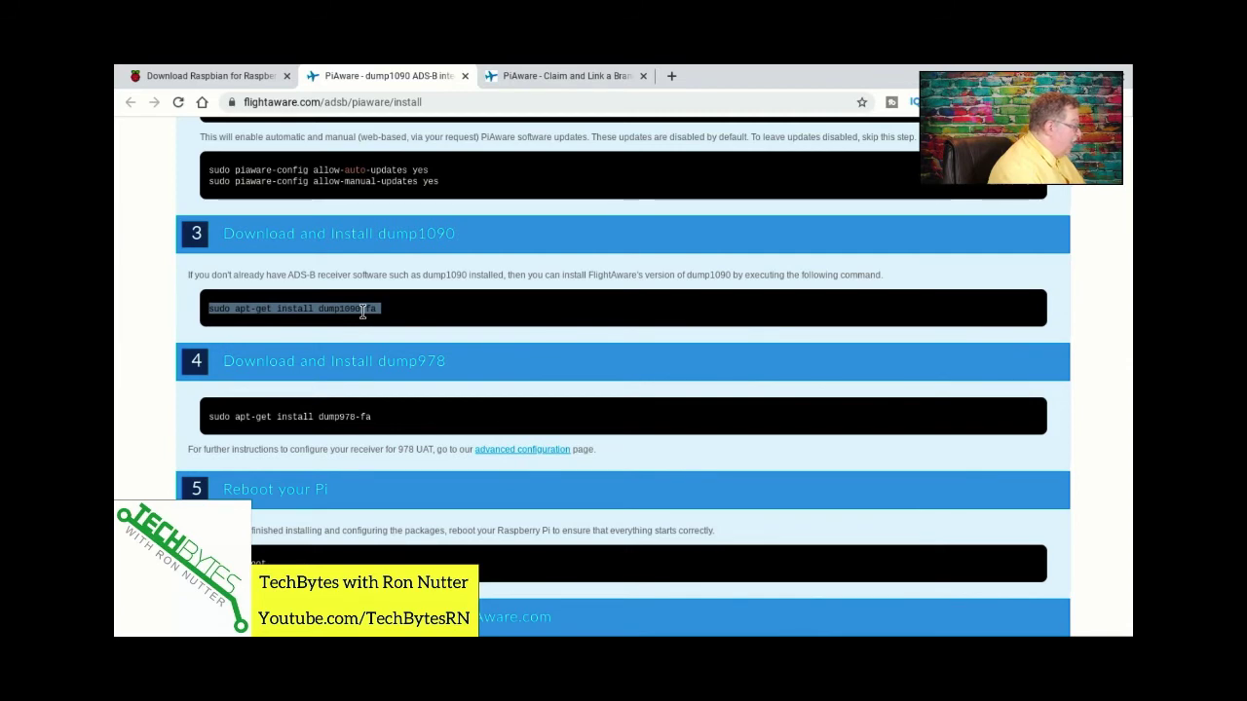
pyautogui.rightClick(363, 311)
pyautogui.click(371, 322)
pyautogui.hotkey('alt', 'Tab')
pyautogui.rightClick(611, 336)
pyautogui.press('Return')
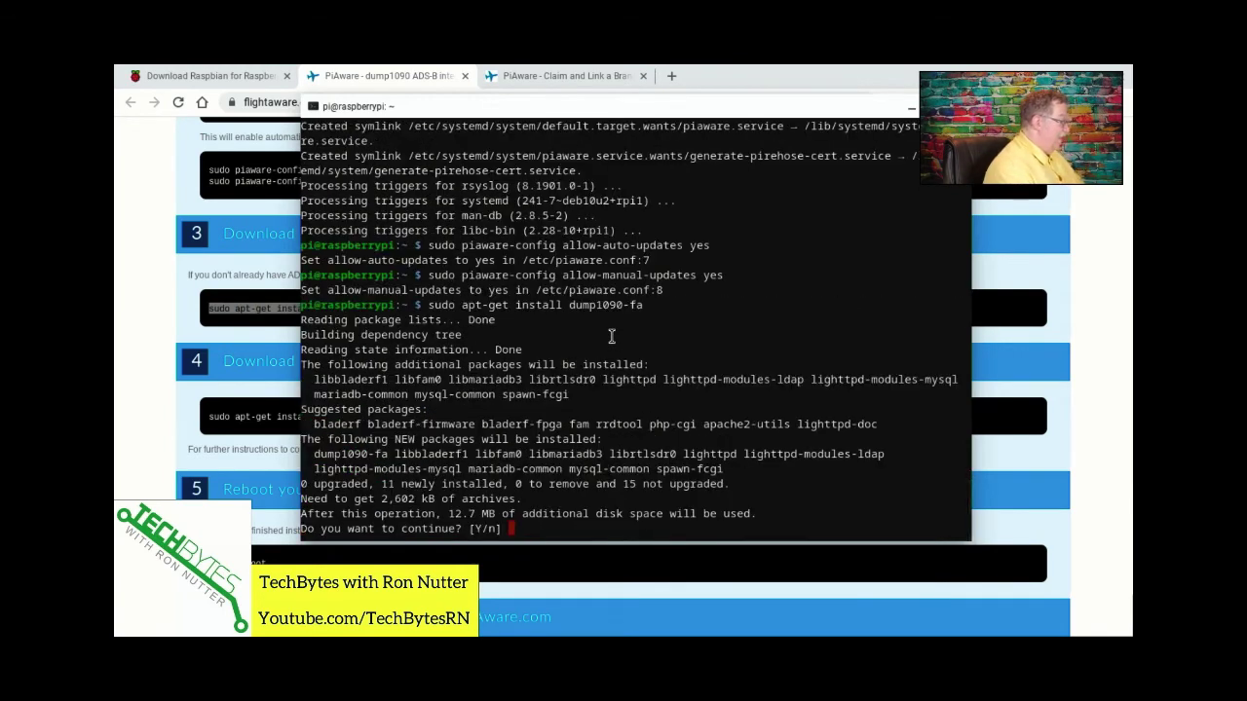
pyautogui.write('y')
pyautogui.press('Return')
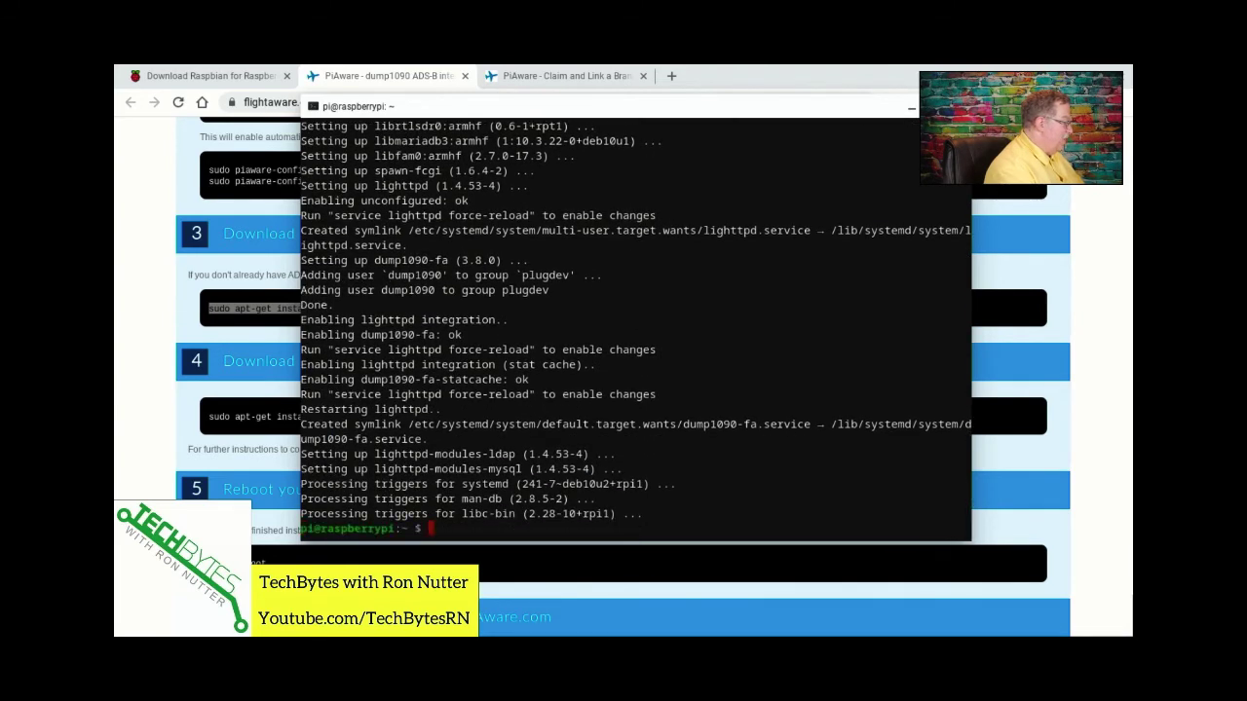
pyautogui.hotkey('alt', 'Tab')
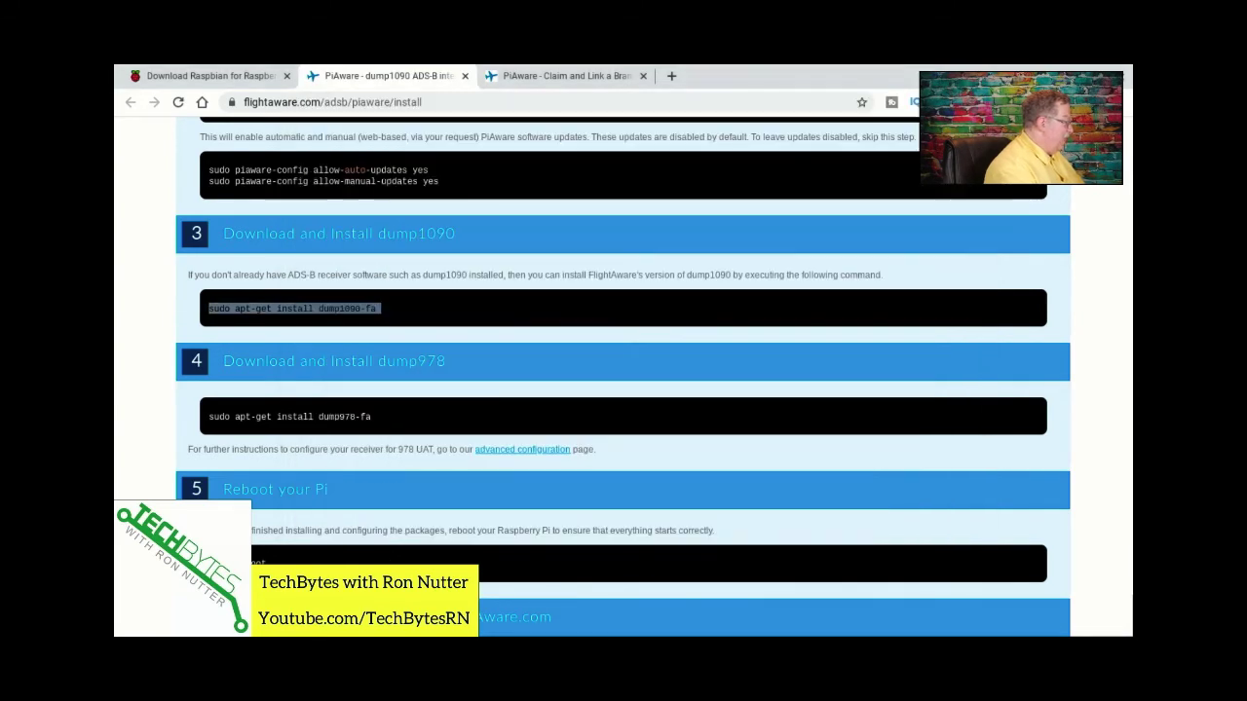
pyautogui.rightClick(210, 416)
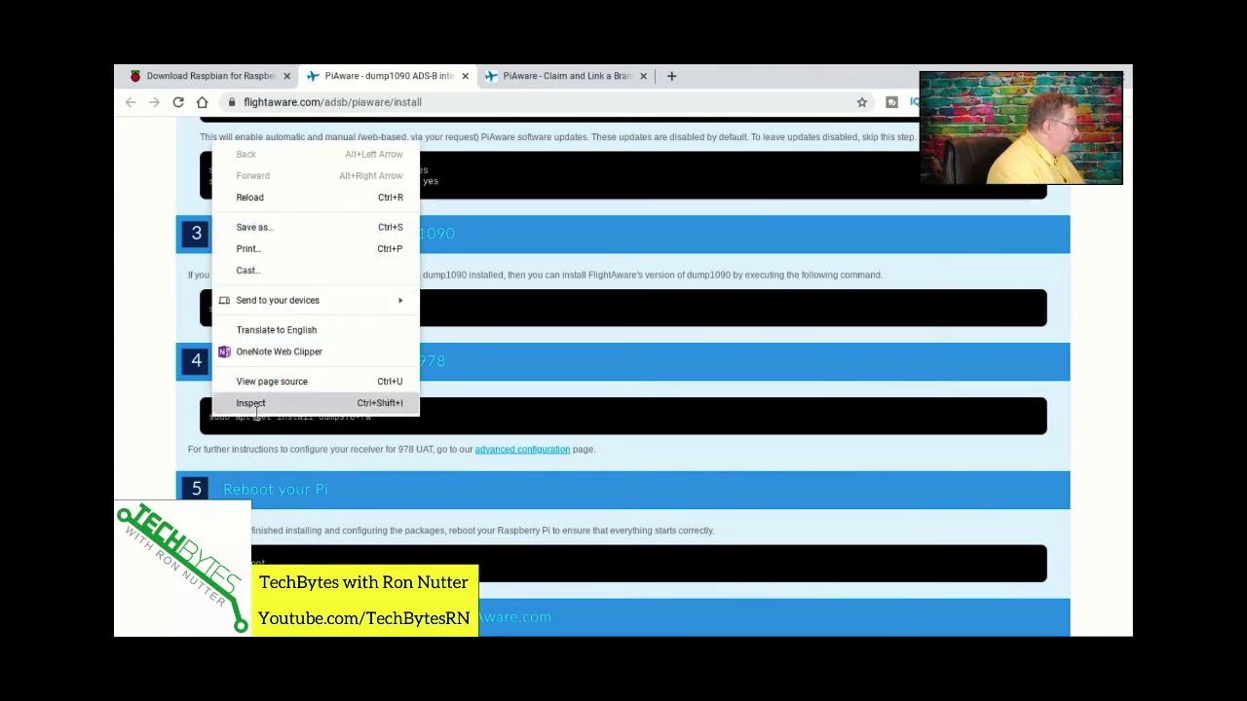
pyautogui.click(206, 419)
pyautogui.rightClick(206, 420)
pyautogui.click(404, 423)
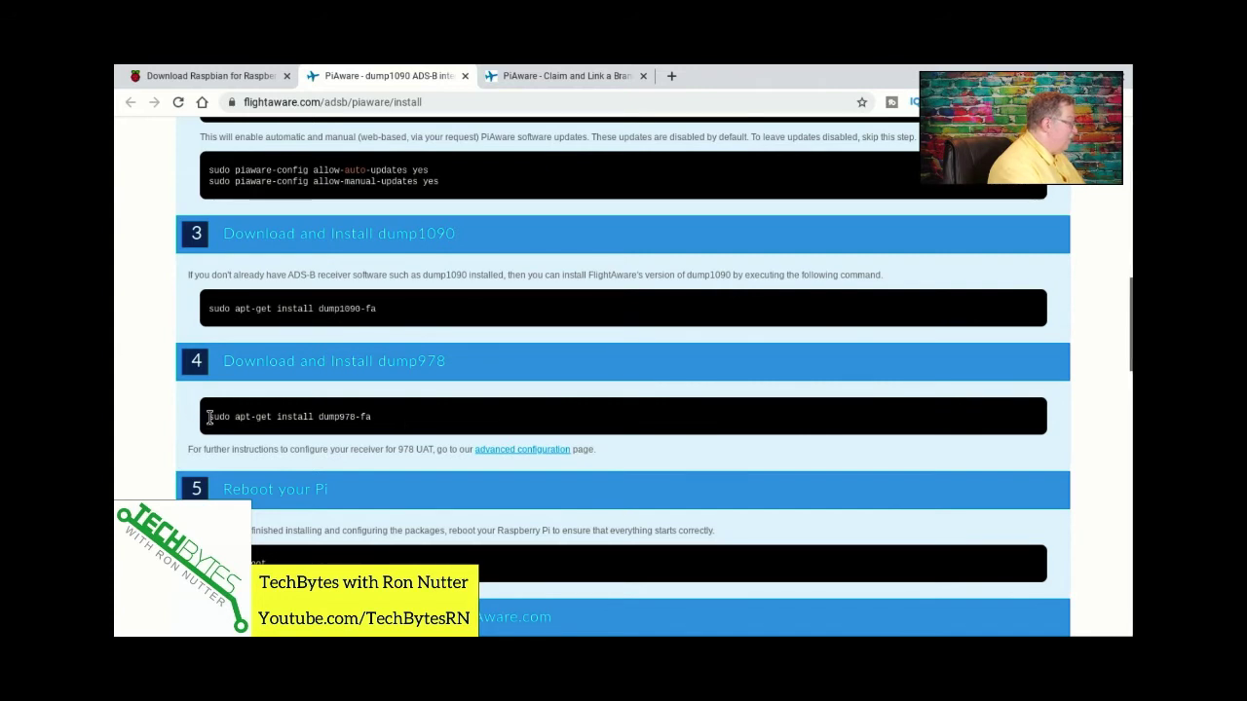
pyautogui.moveTo(210, 417); pyautogui.dragTo(322, 414)
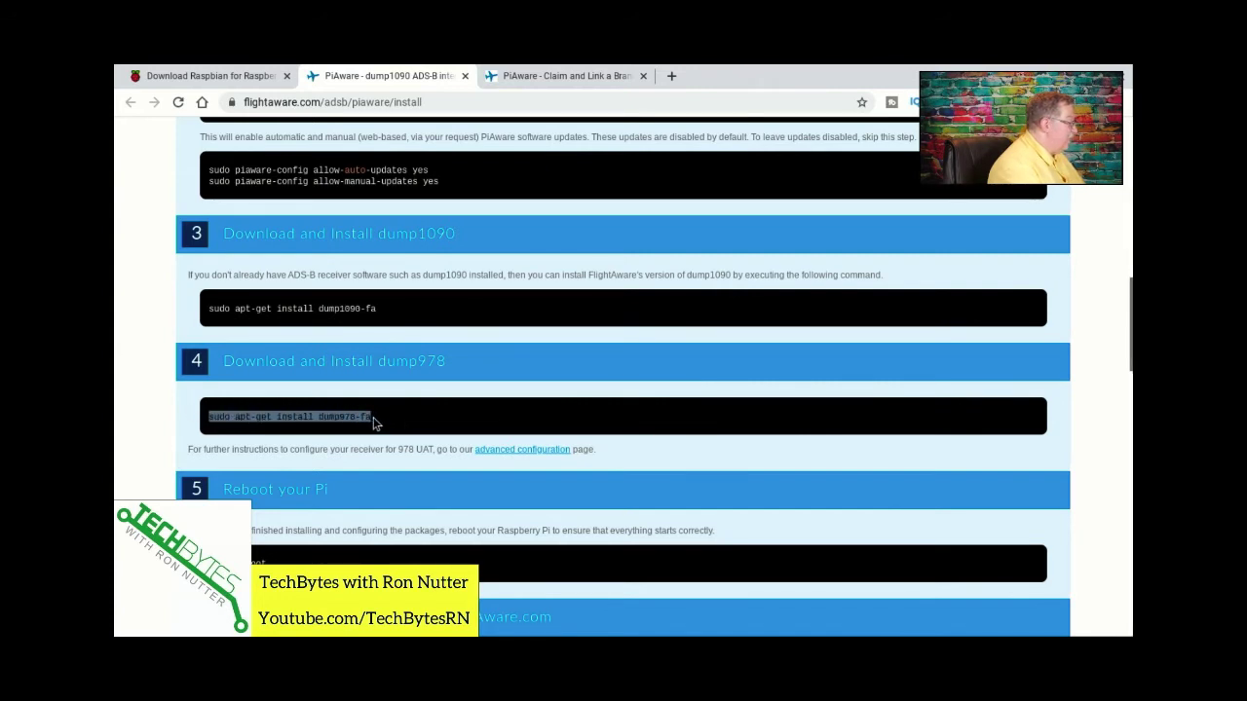
pyautogui.click(365, 426)
pyautogui.rightClick(365, 426)
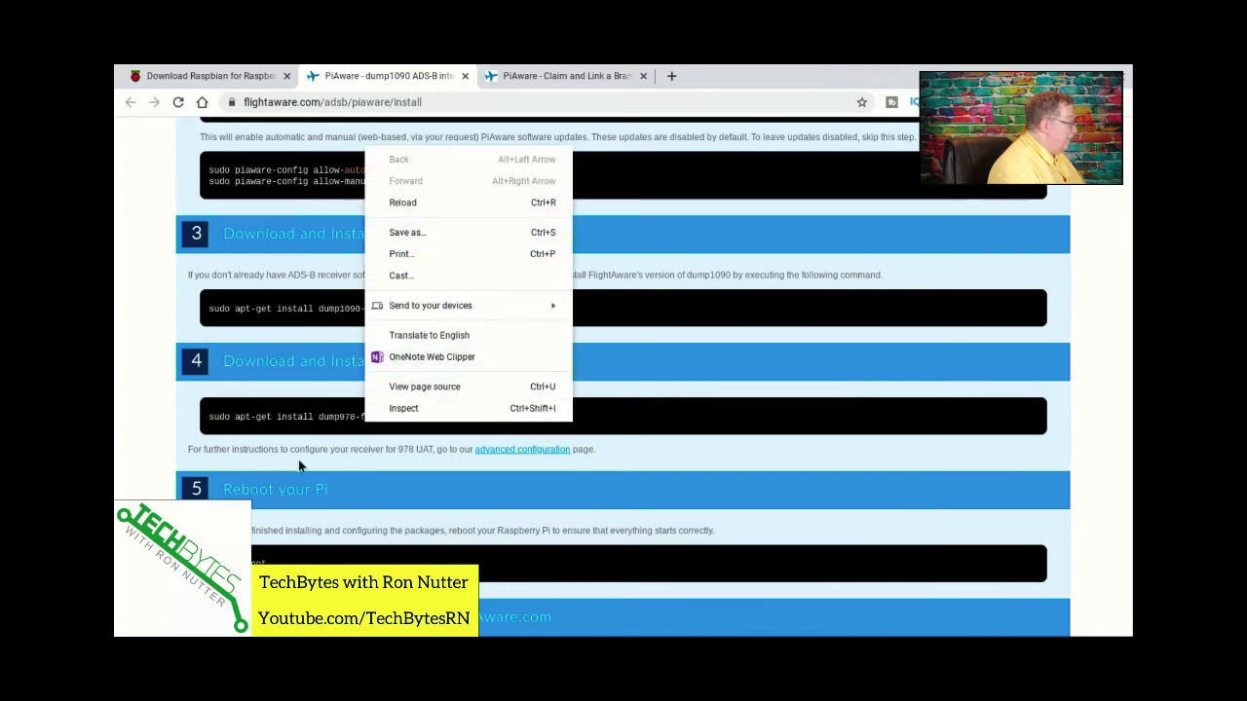
pyautogui.click(296, 420)
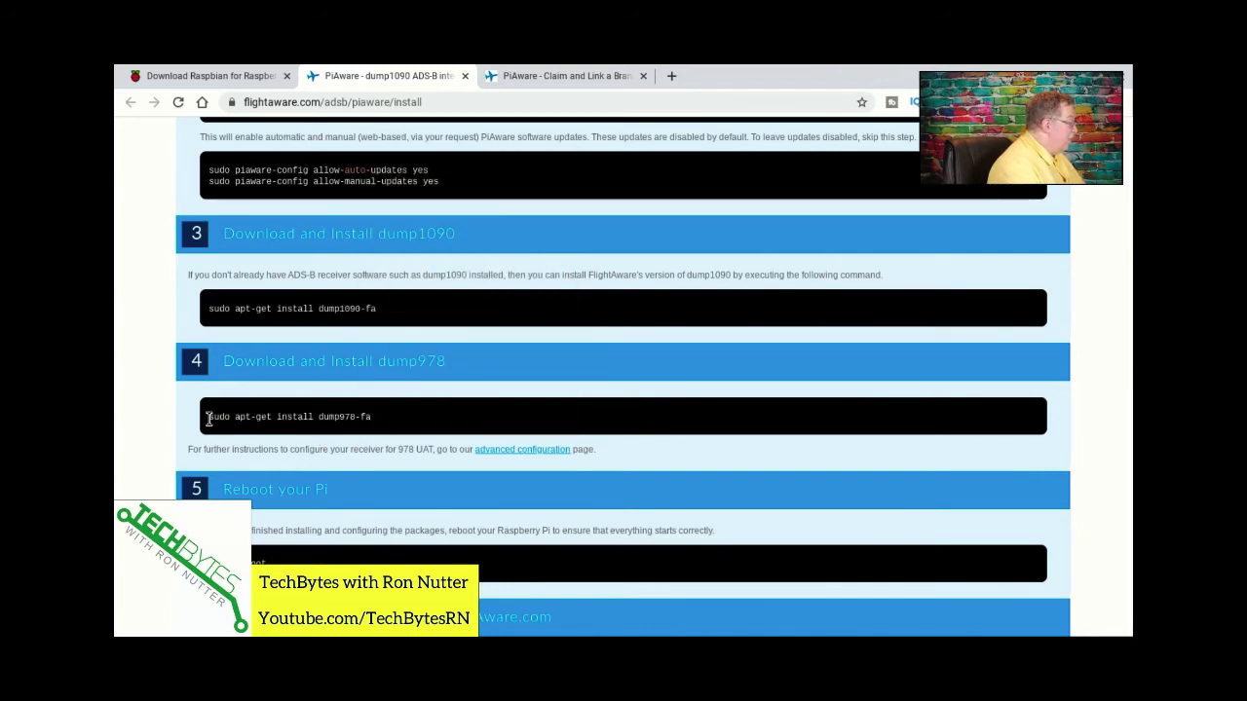
# - Copy "sudo apt-get install dump978-fa" from the install page, run it in the Raspberry Pi terminal and accept the installation with y
pyautogui.moveTo(205, 417); pyautogui.dragTo(459, 423)
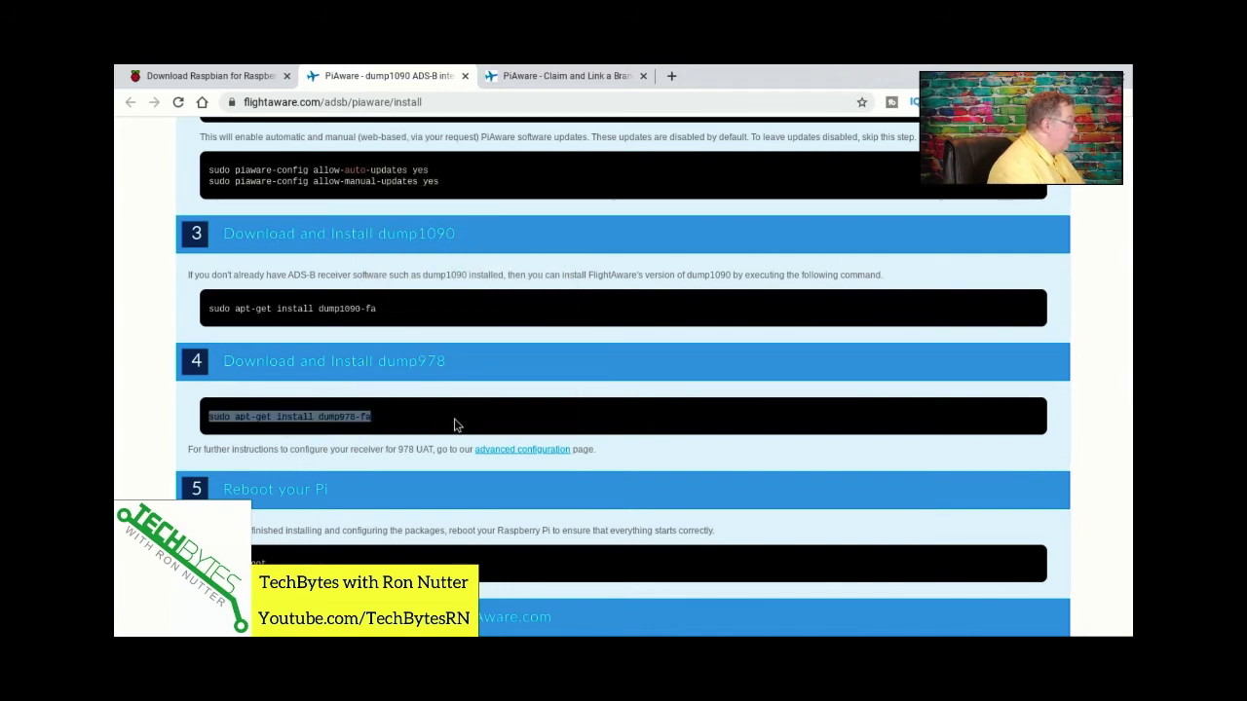
pyautogui.rightClick(343, 418)
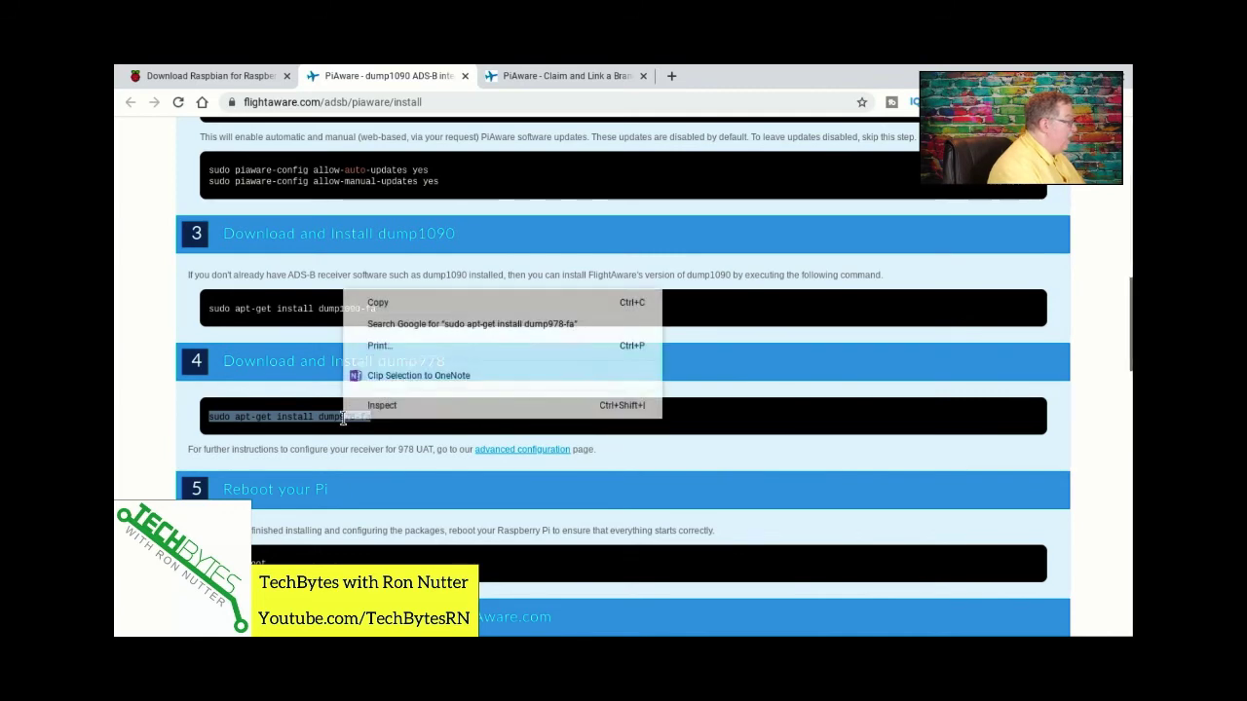
pyautogui.click(379, 303)
pyautogui.hotkey('alt', 'Tab')
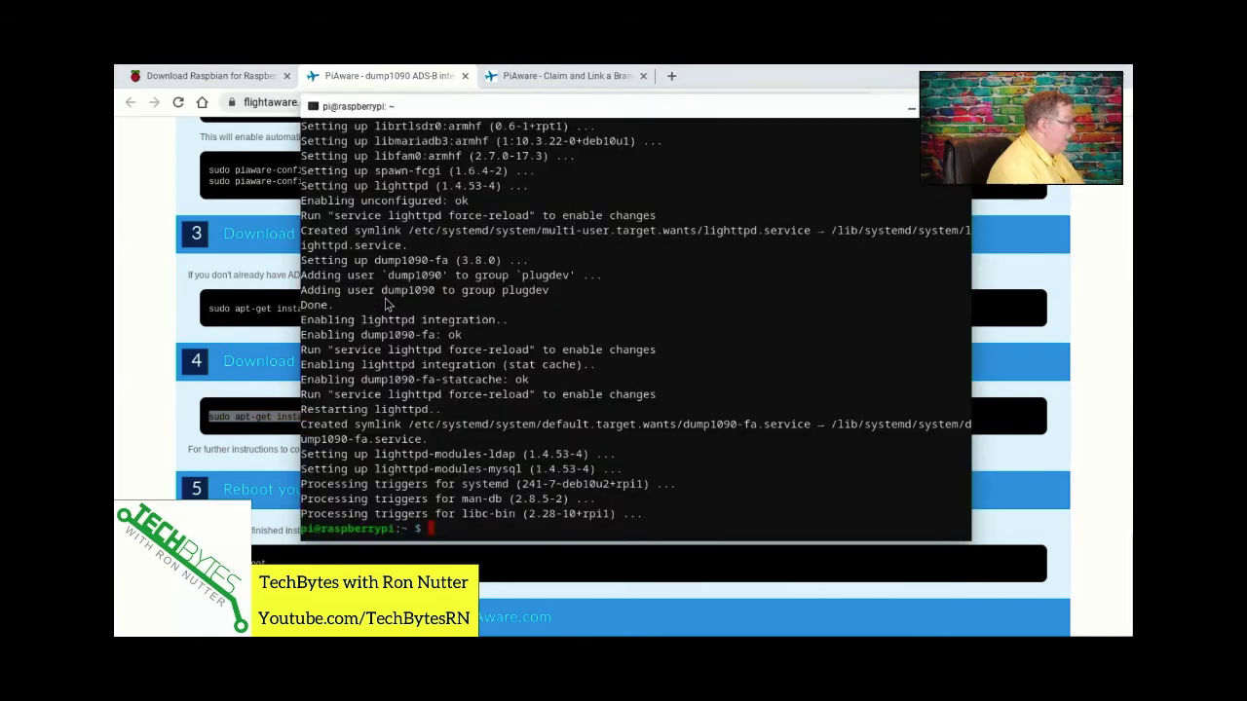
pyautogui.rightClick(387, 301)
pyautogui.press('Return')
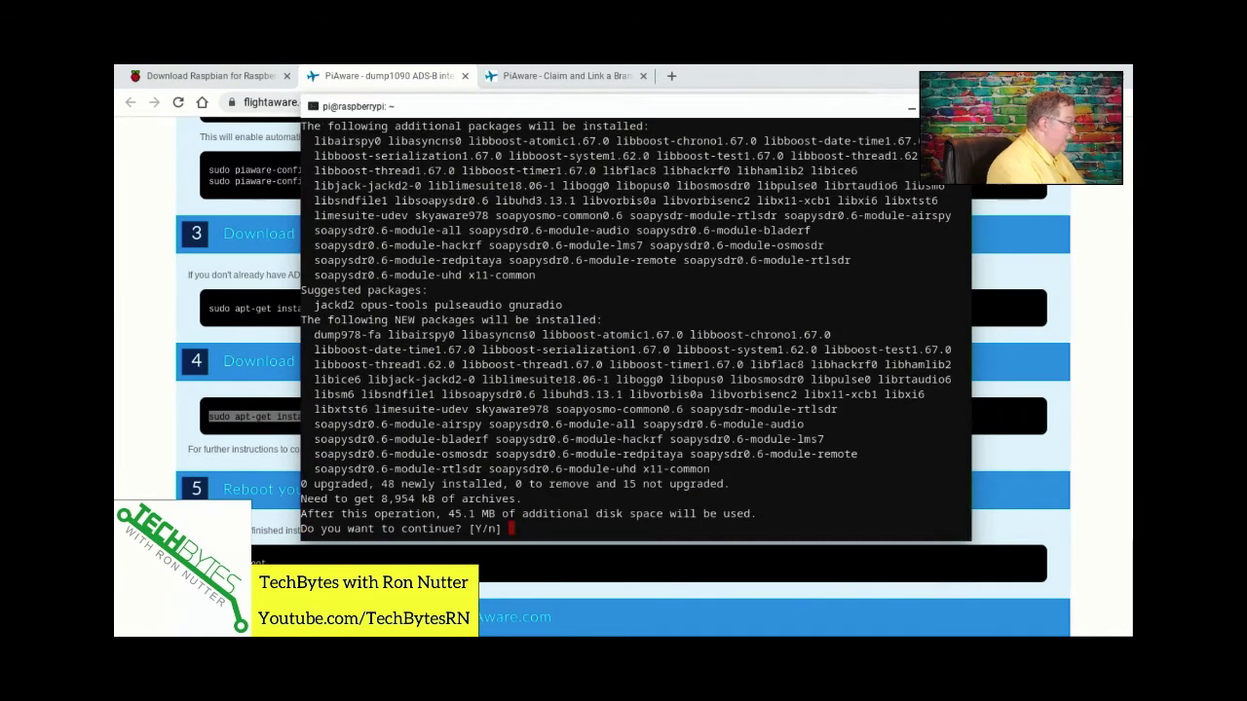
pyautogui.write('y')
pyautogui.press('Return')
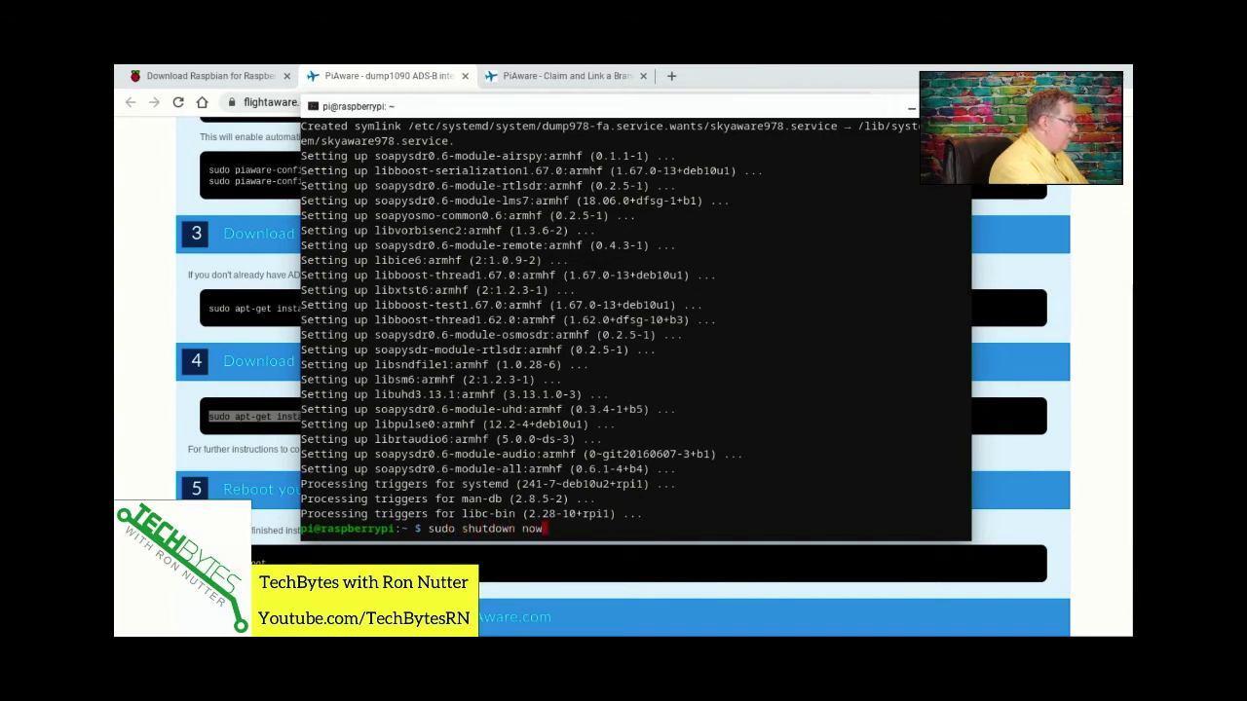
# - Shut down the Raspberry Pi with "sudo shutdown now" and exit the disconnected terminal session
pyautogui.press('Return')
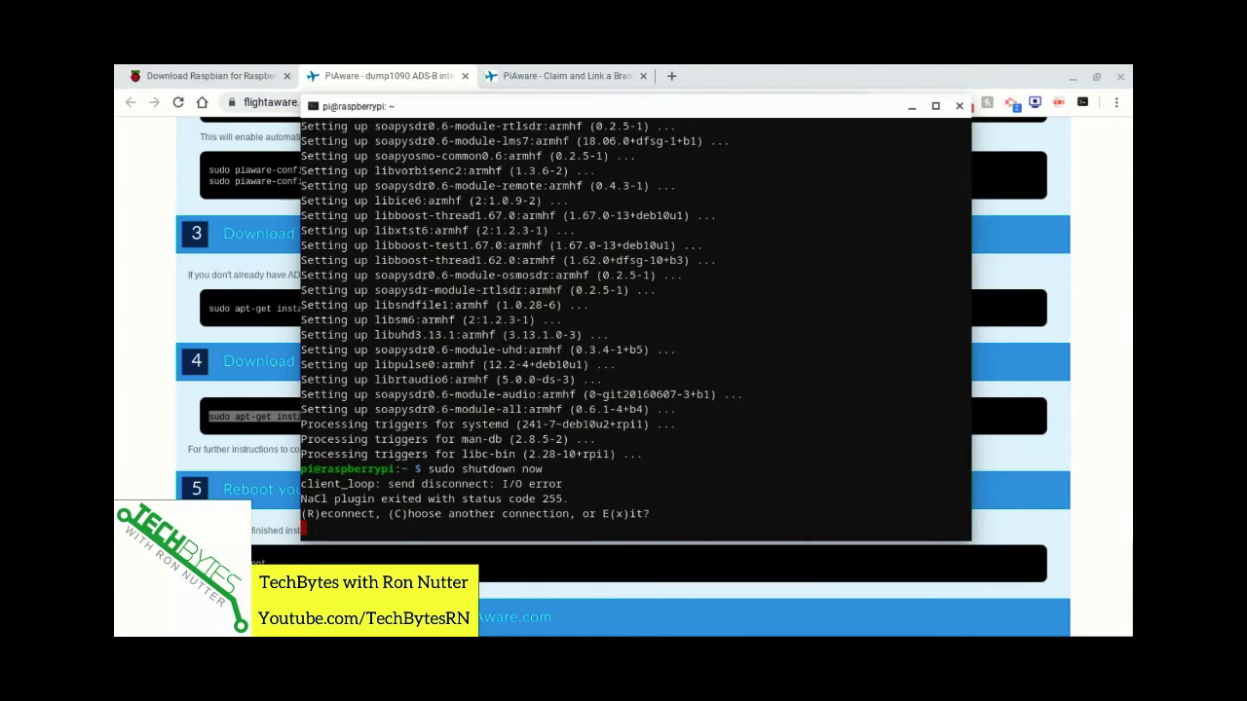
pyautogui.press('x')
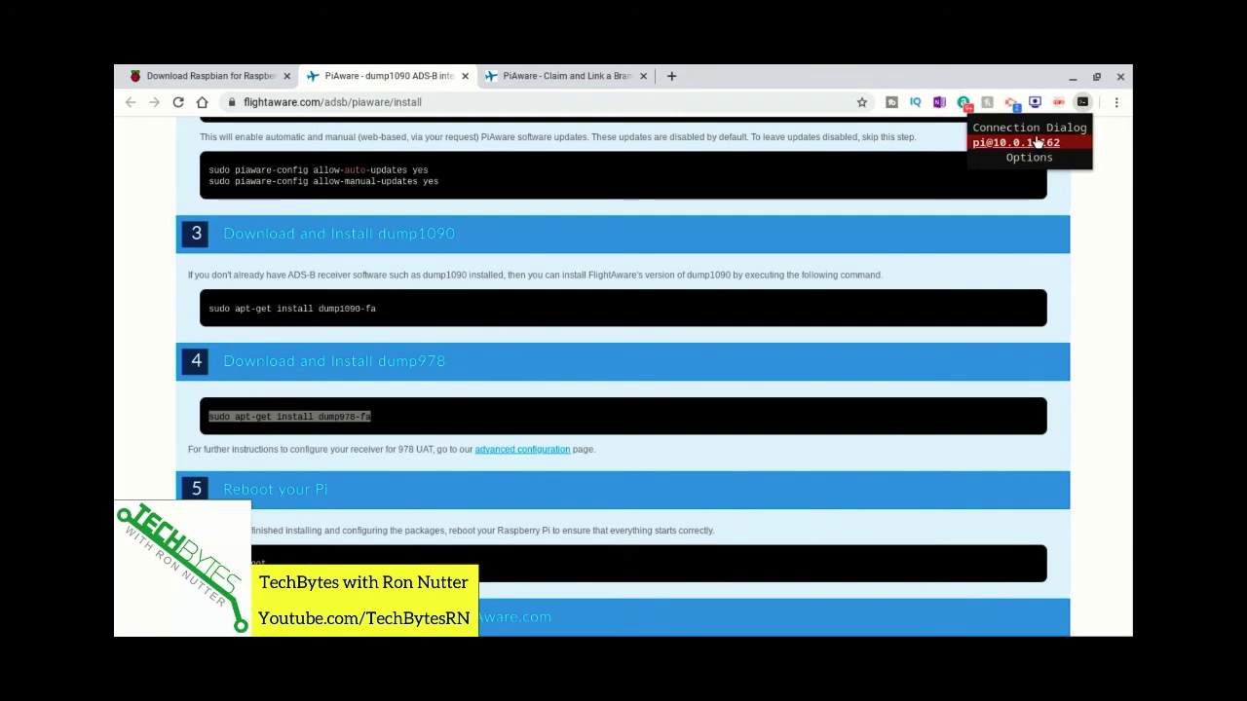
pyautogui.click(1035, 144)
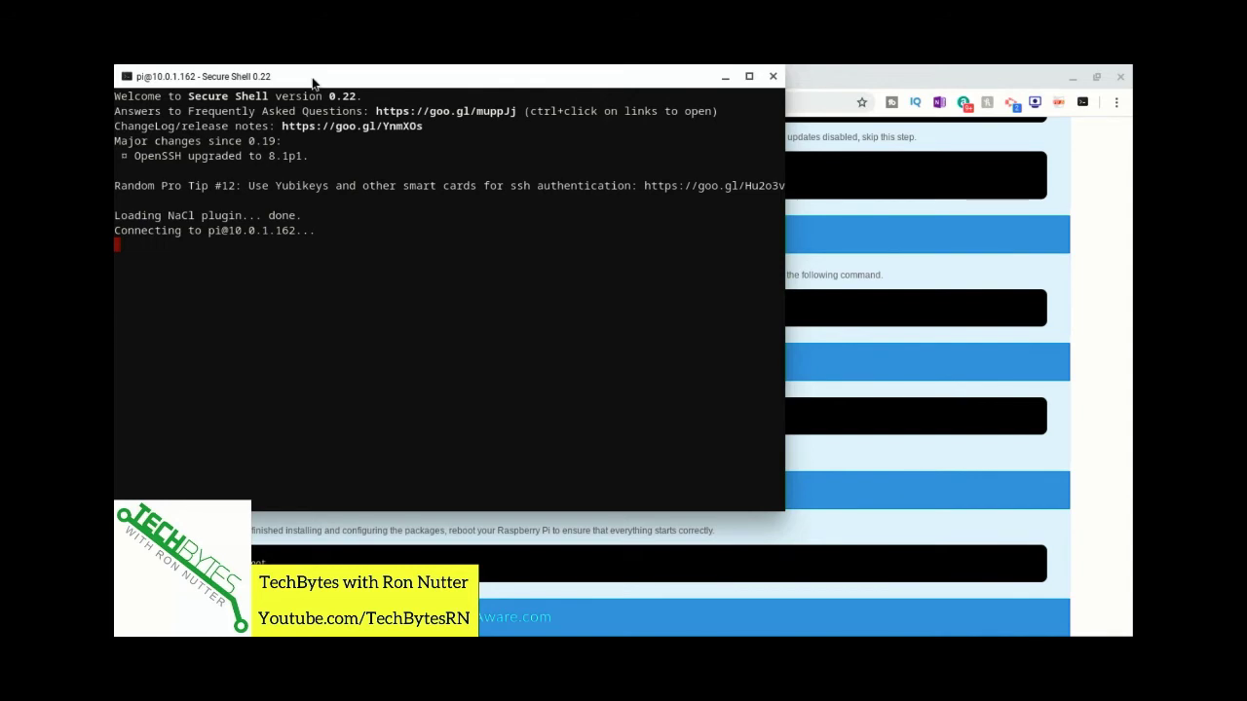
pyautogui.doubleClick(362, 82)
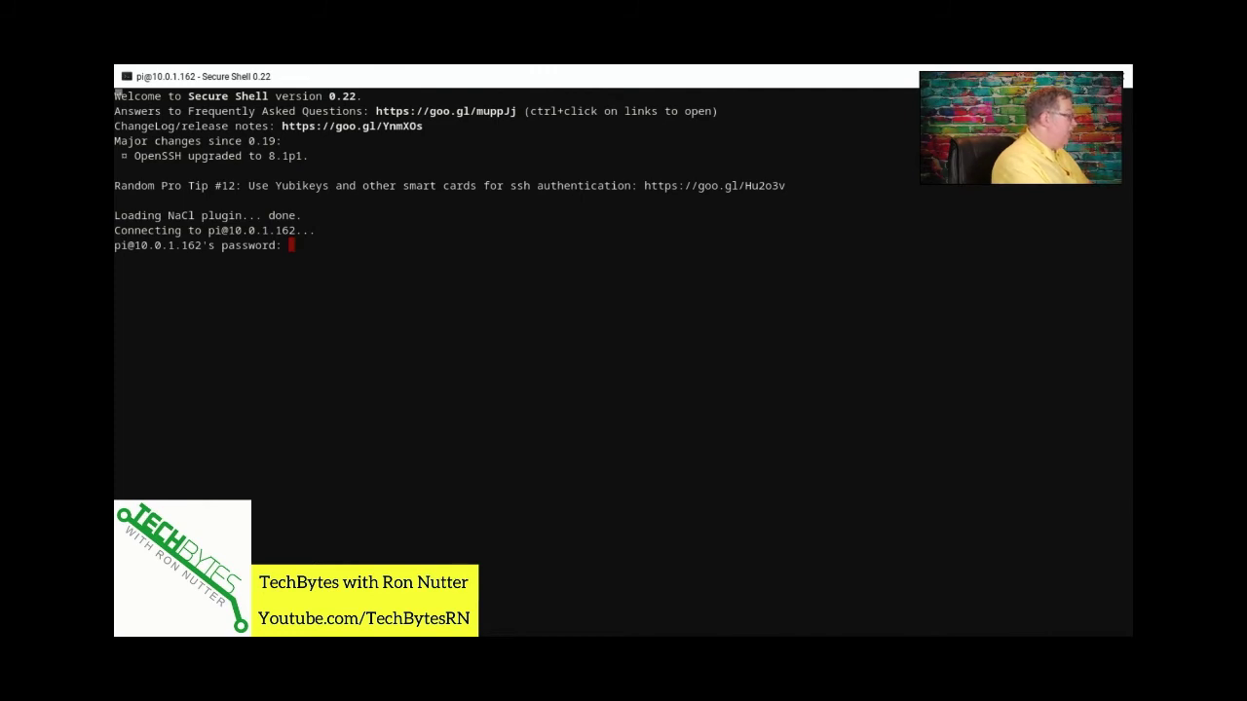
pyautogui.press('Return')
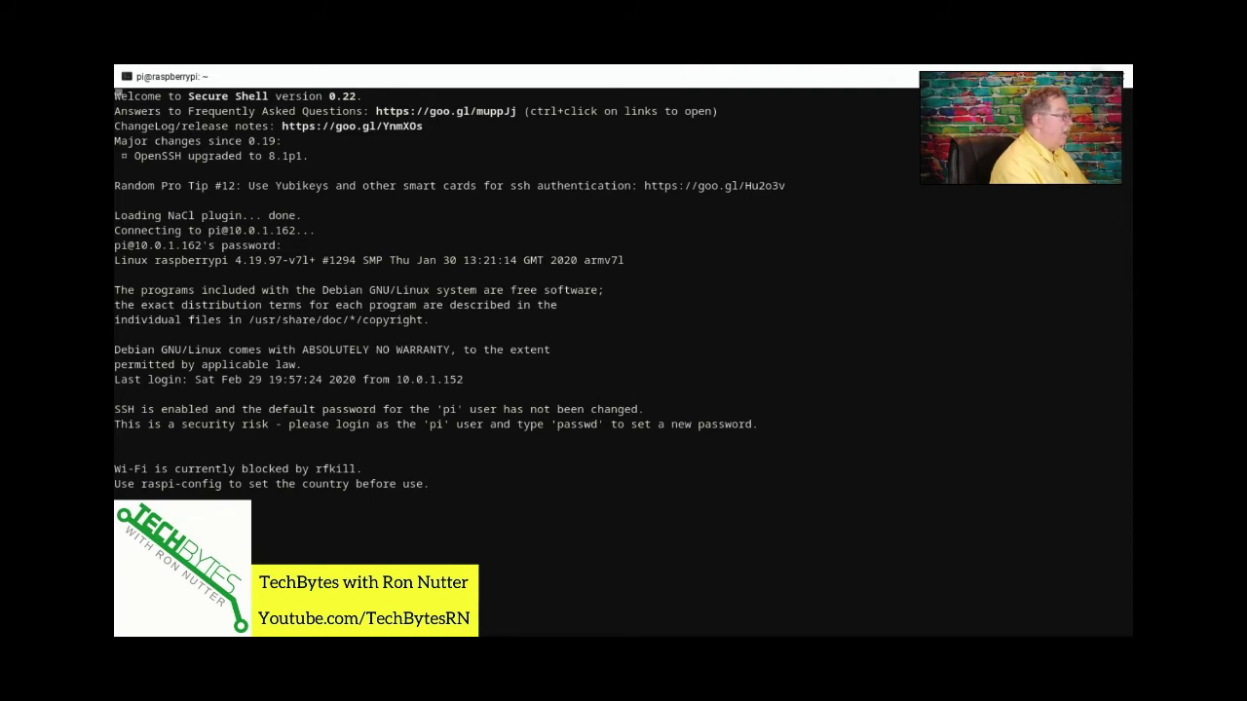
# - Return to the FlightAware pages and check again for the new PiAware receiver on the claim page to link it to the account
pyautogui.click(1097, 76)
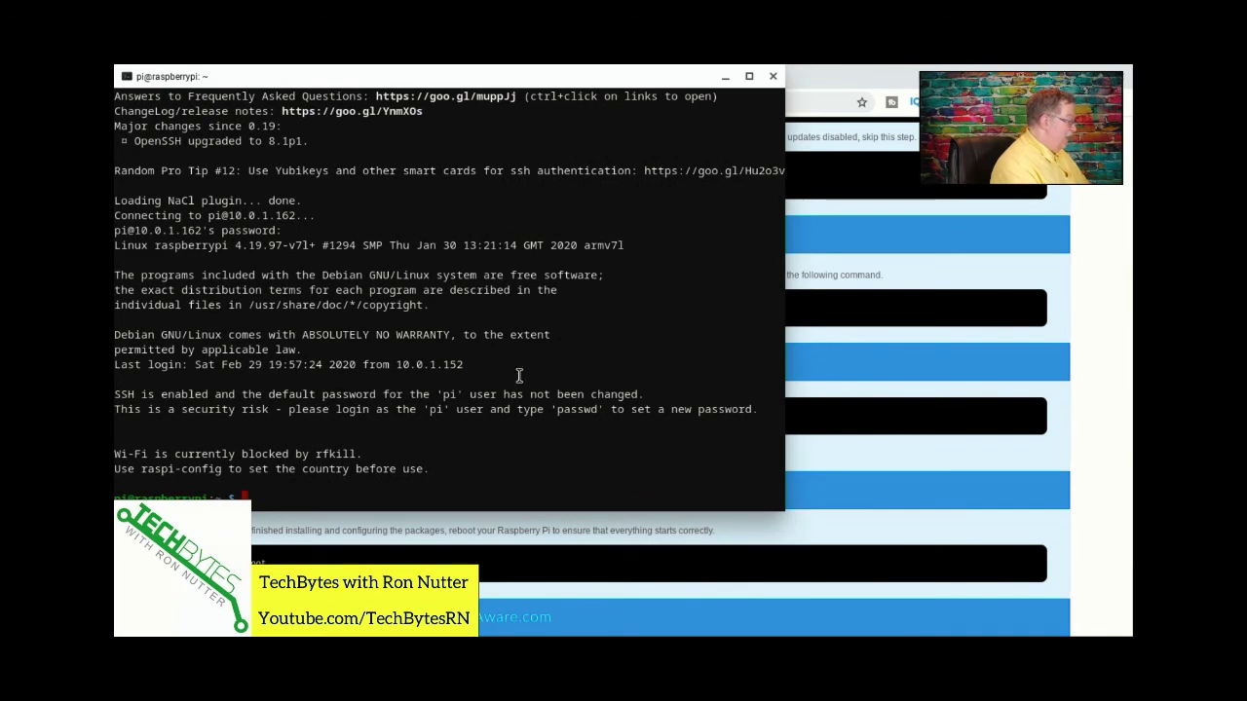
pyautogui.click(966, 457)
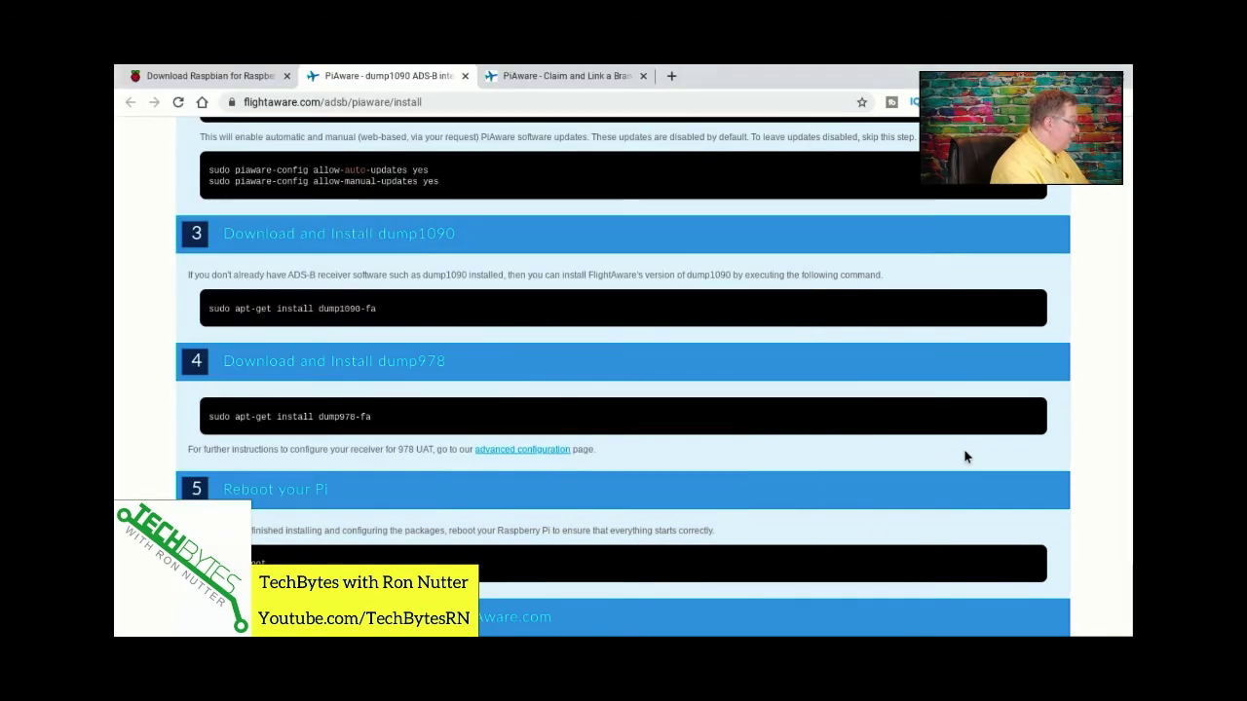
pyautogui.scroll(-3, 809, 573)
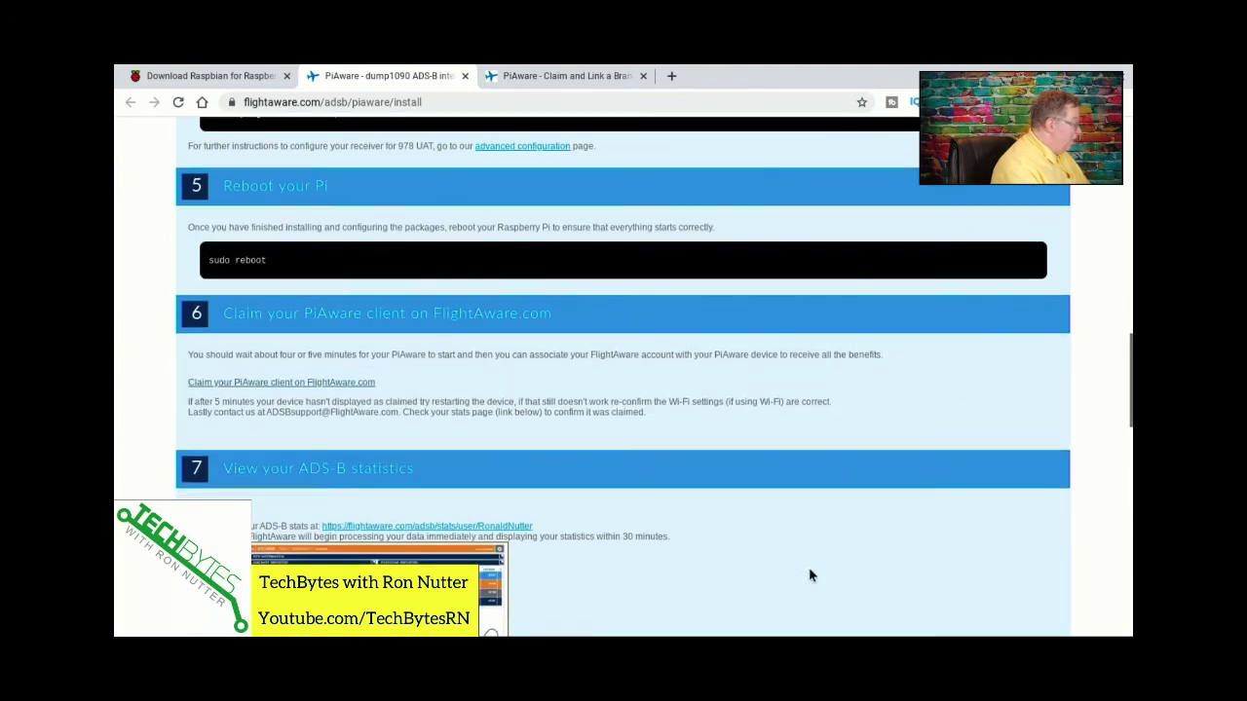
pyautogui.click(543, 76)
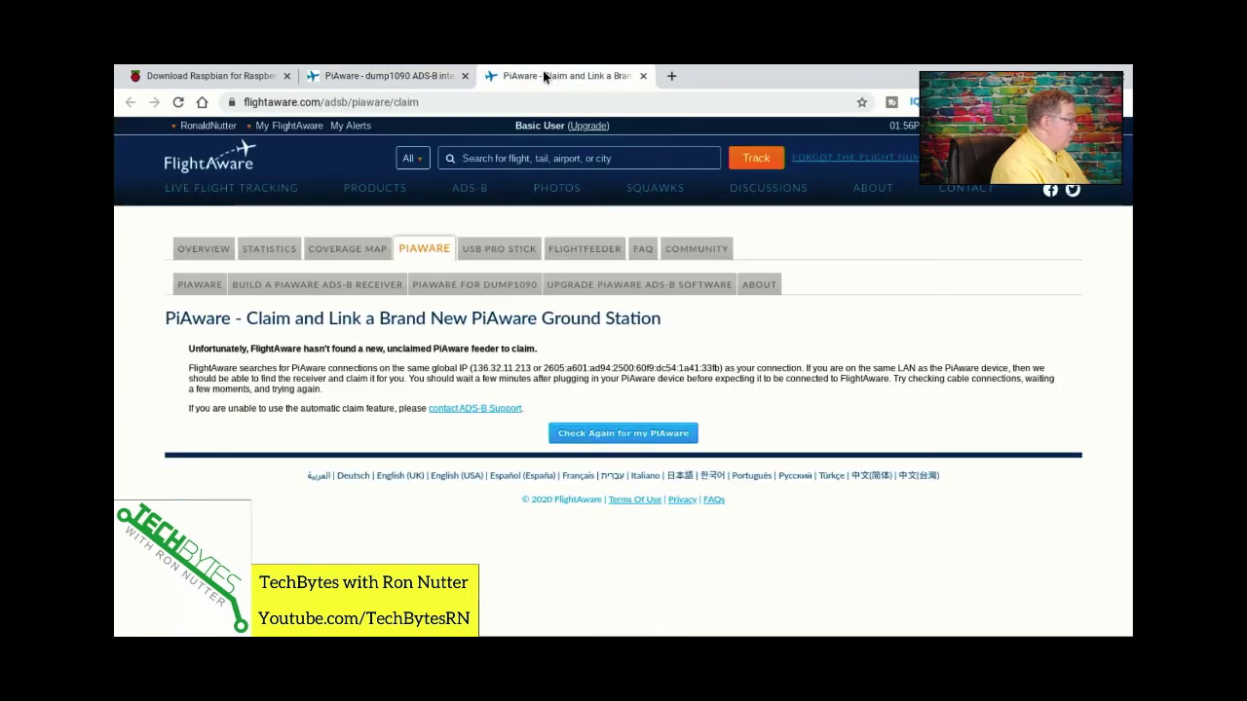
pyautogui.click(623, 434)
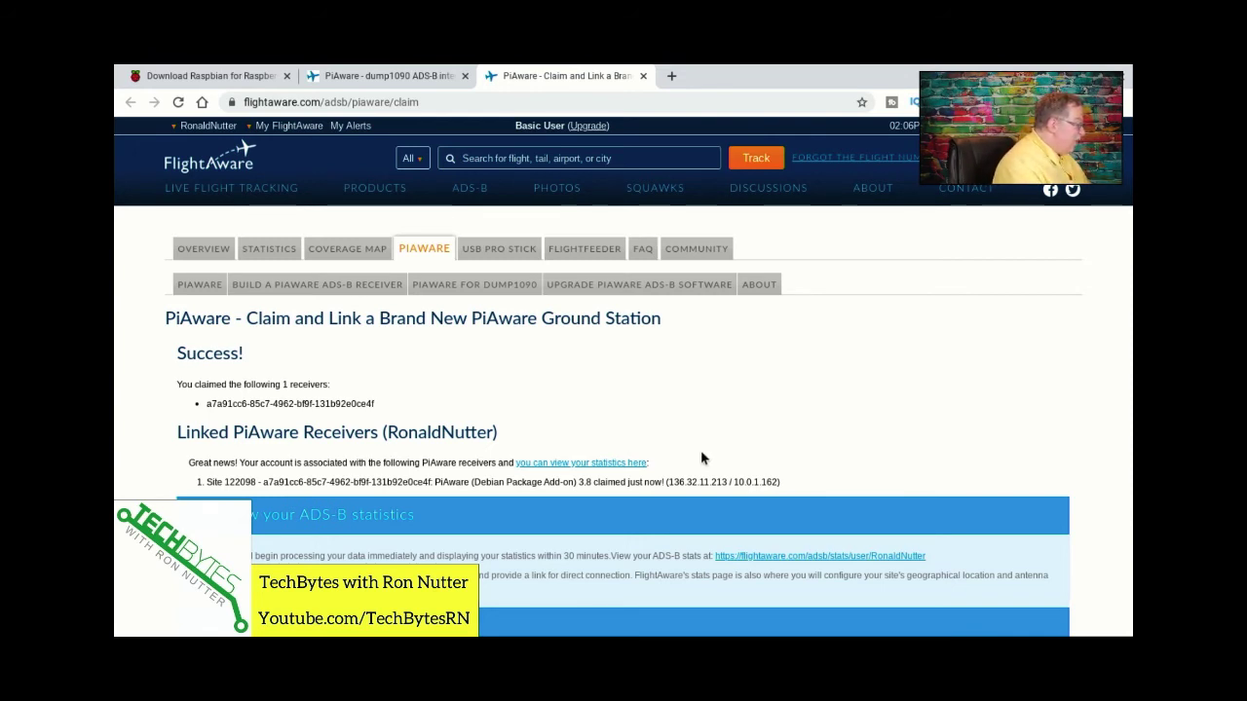
# - Open the ADS-B statistics page of the claimed receiver and examine its site information
pyautogui.scroll(-1, 774, 435)
pyautogui.scroll(-1, 774, 435)
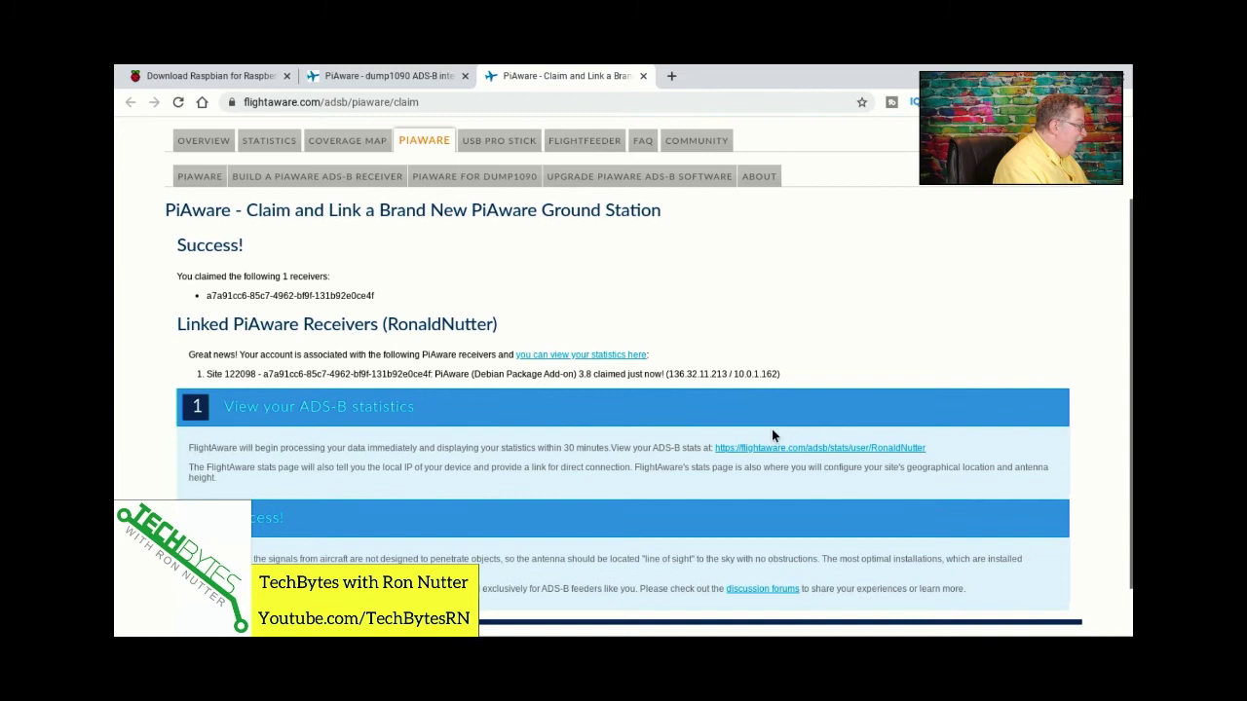
pyautogui.click(622, 356)
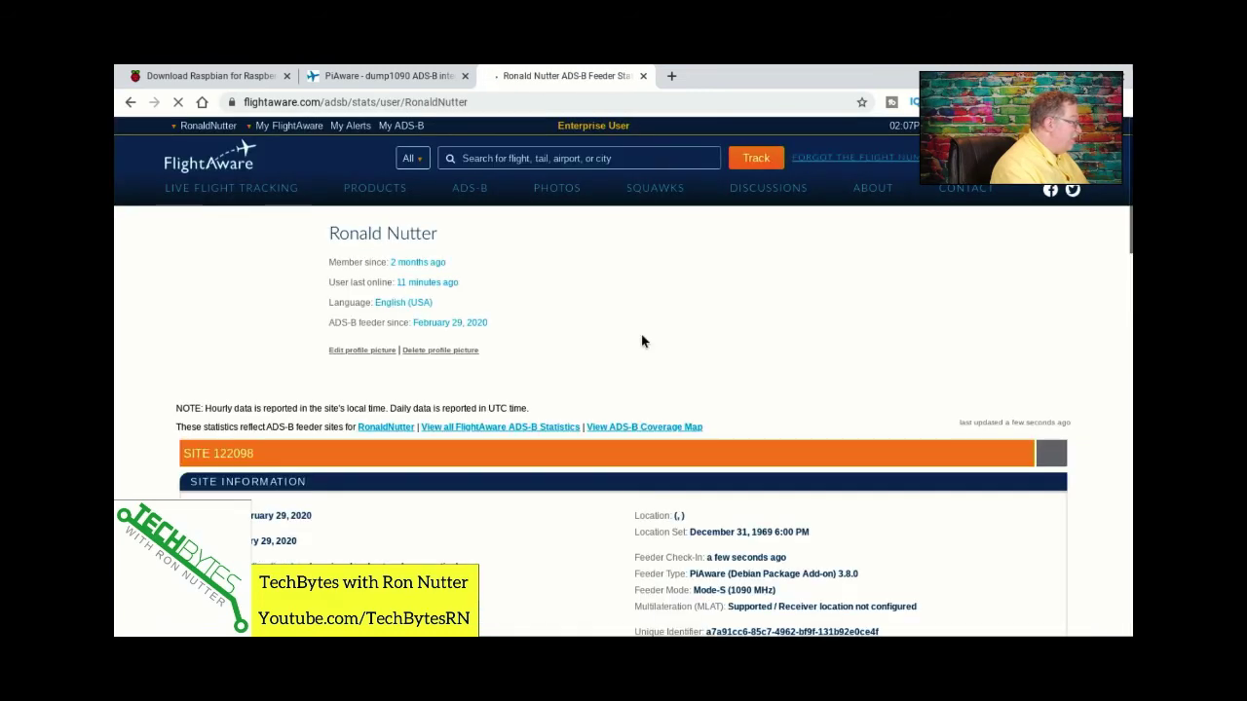
pyautogui.scroll(-3, 642, 337)
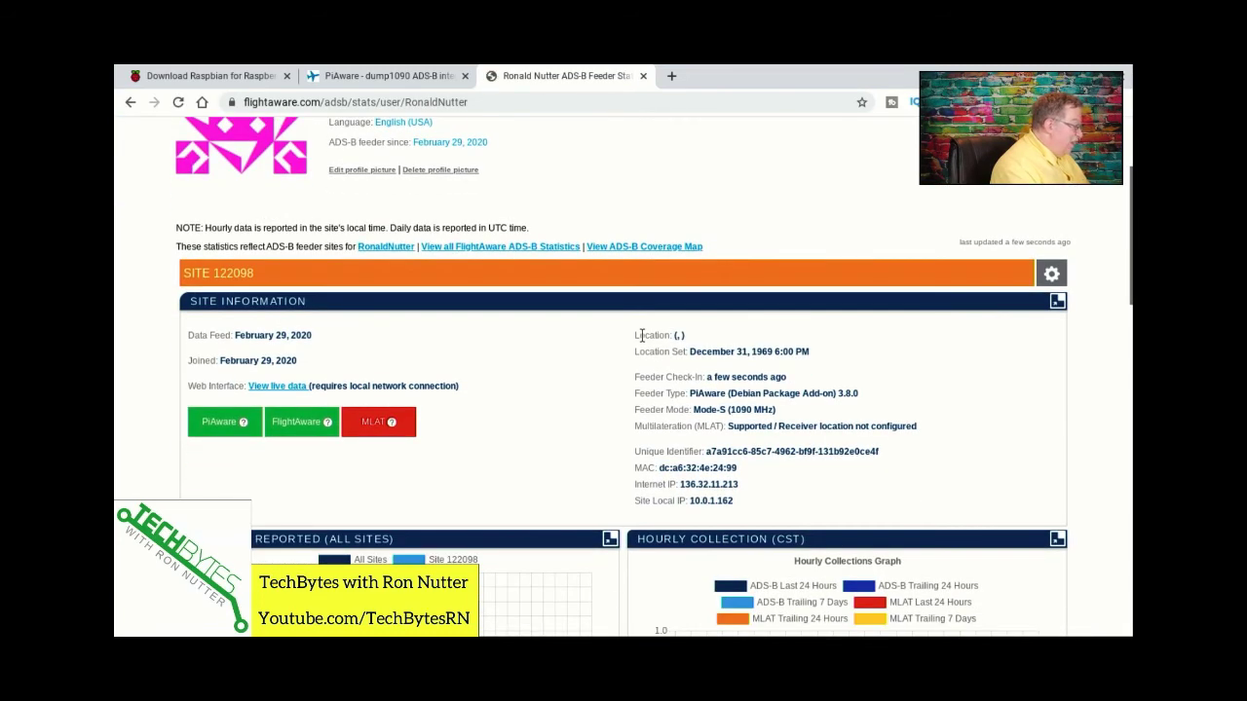
pyautogui.scroll(1, 642, 337)
pyautogui.scroll(-3, 642, 337)
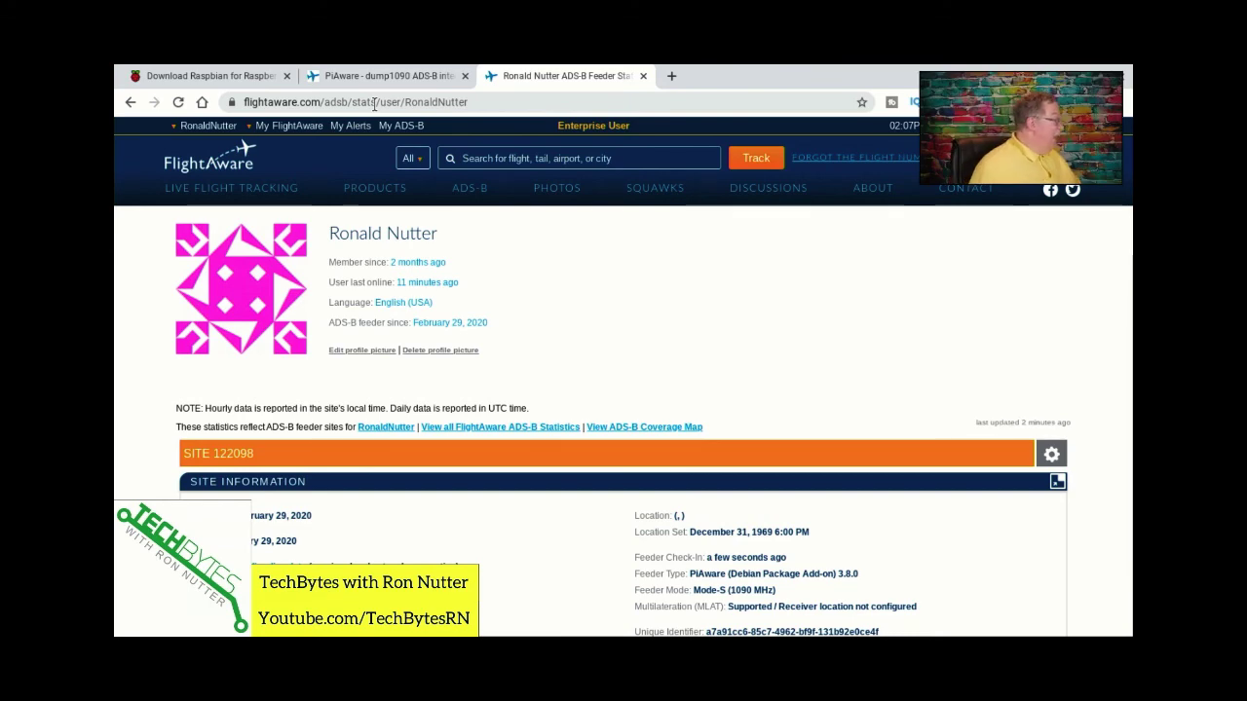
# - Review the PiAware install page's steps and the Raspbian Buster image options on the Raspberry Pi download page
pyautogui.click(318, 80)
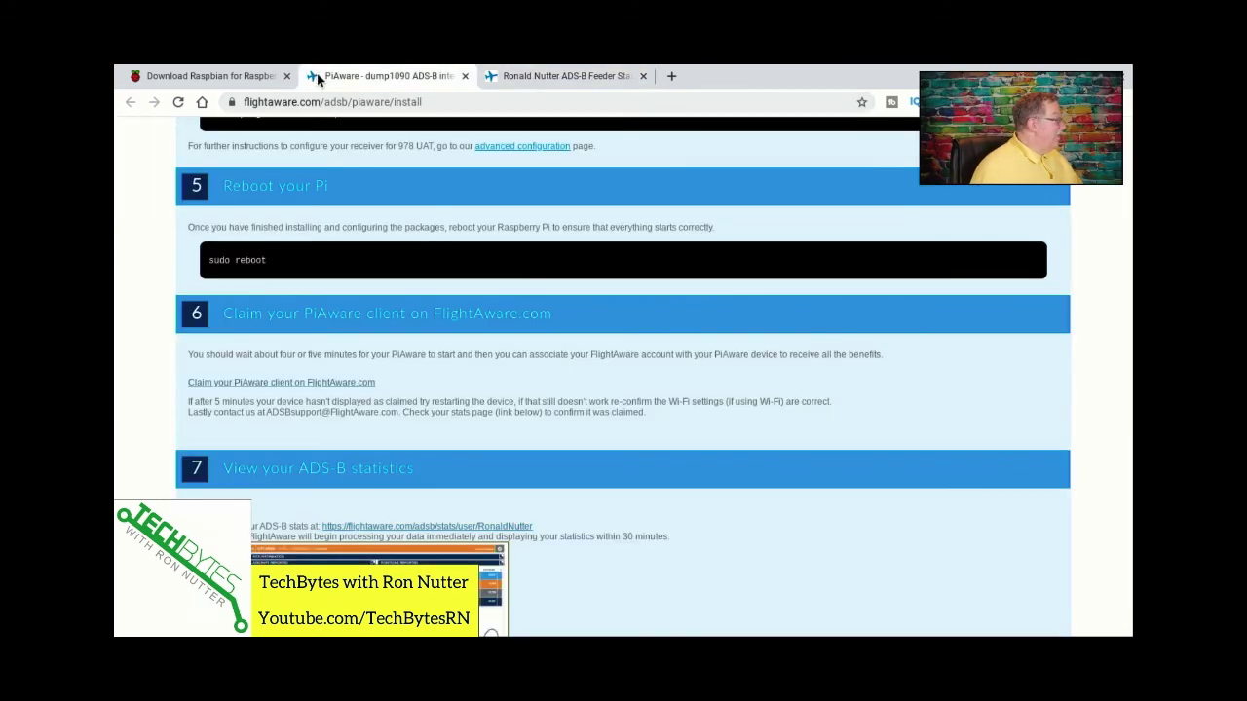
pyautogui.scroll(5, 326, 471)
pyautogui.scroll(3, 326, 471)
pyautogui.scroll(-4, 326, 472)
pyautogui.scroll(-5, 327, 472)
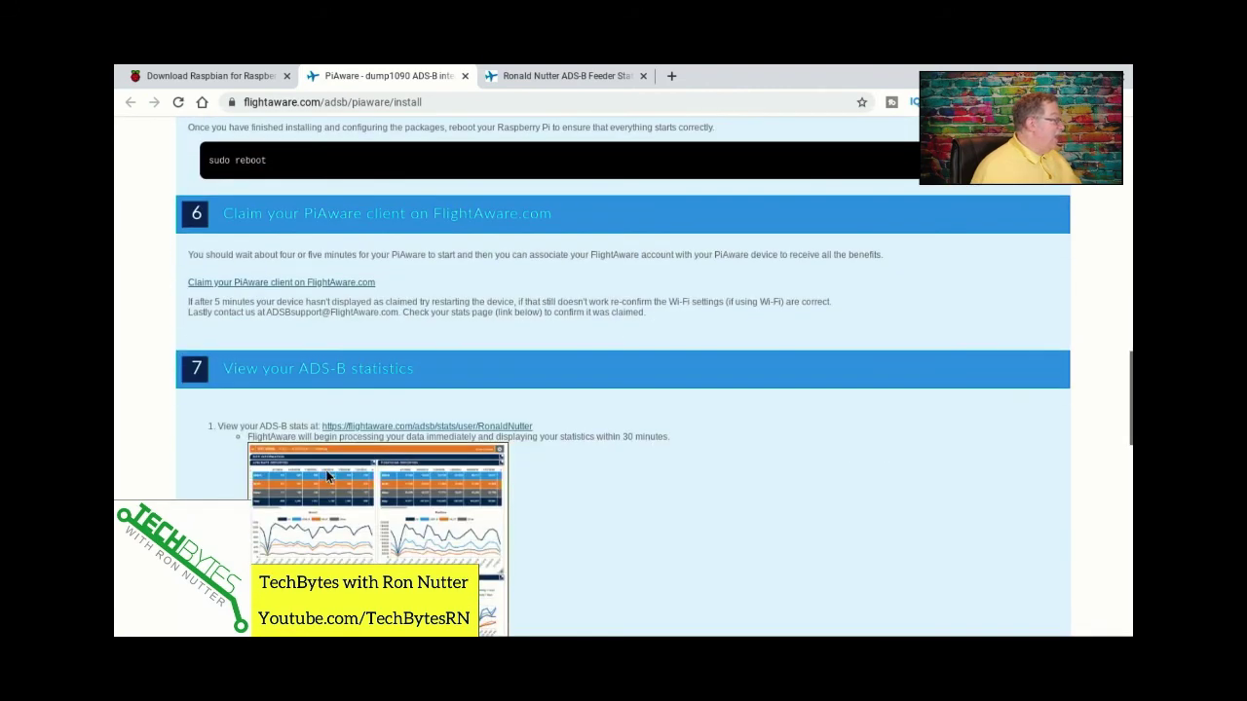
pyautogui.click(222, 78)
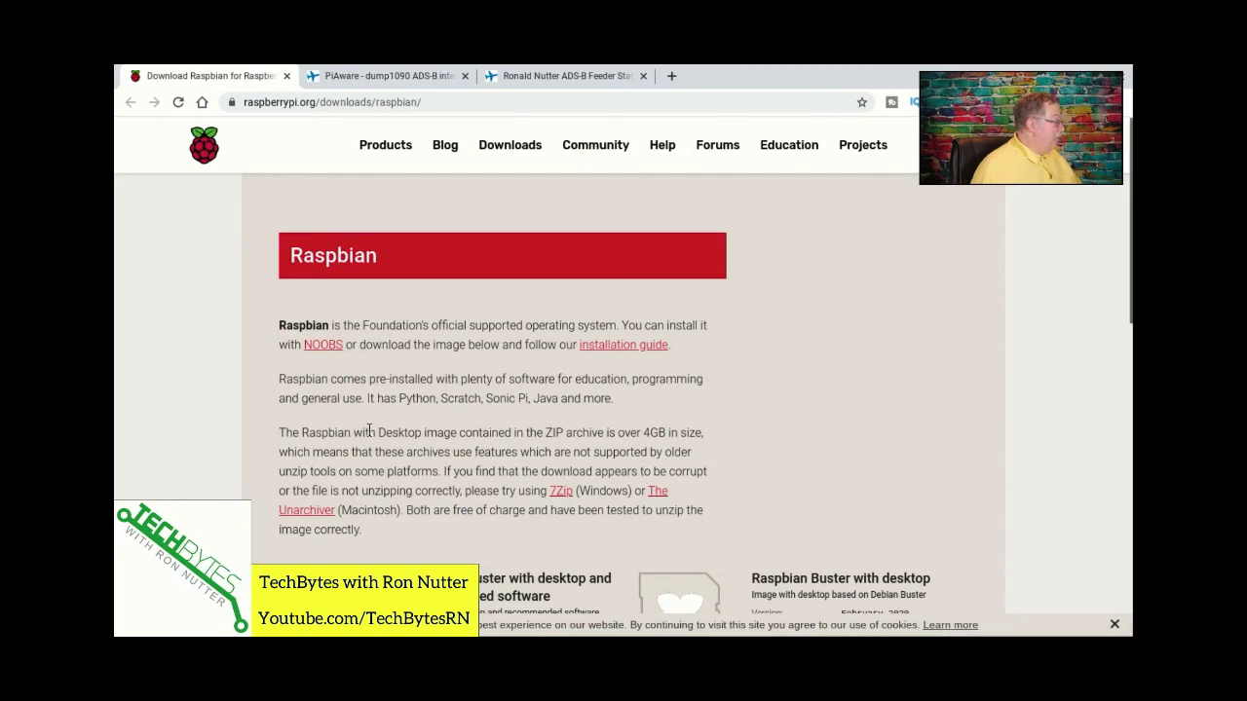
pyautogui.scroll(-10, 363, 409)
pyautogui.scroll(3, 369, 436)
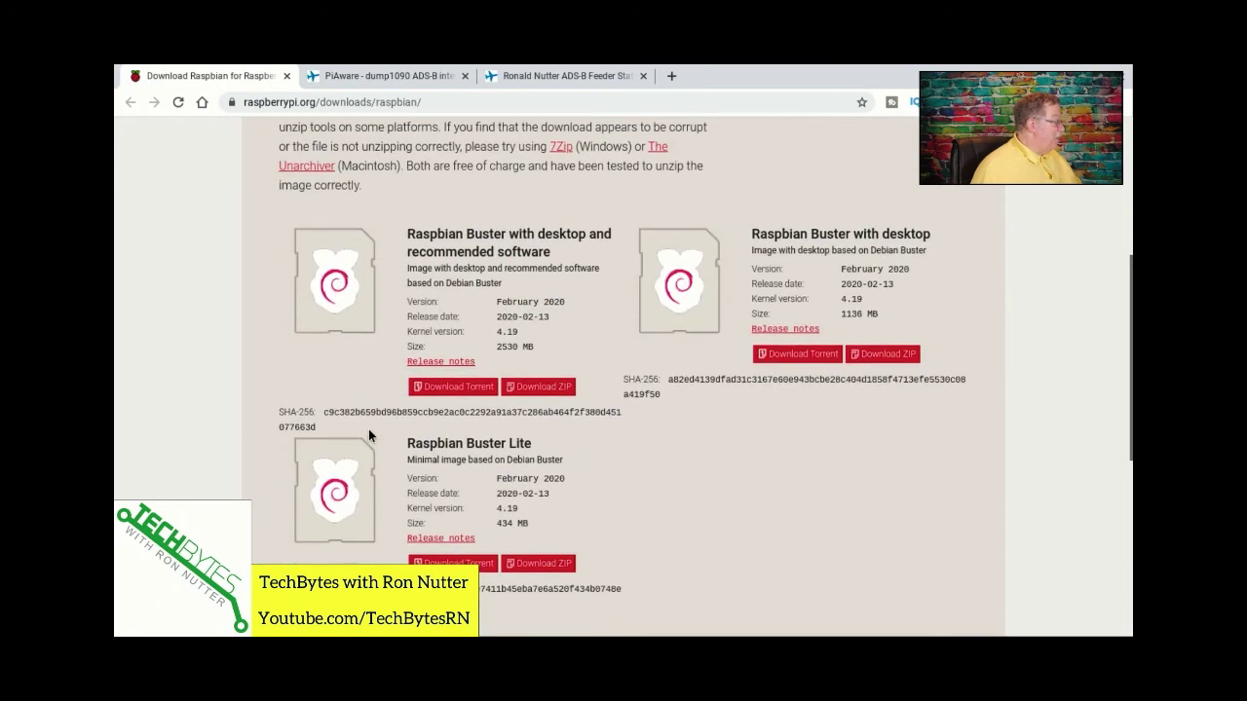